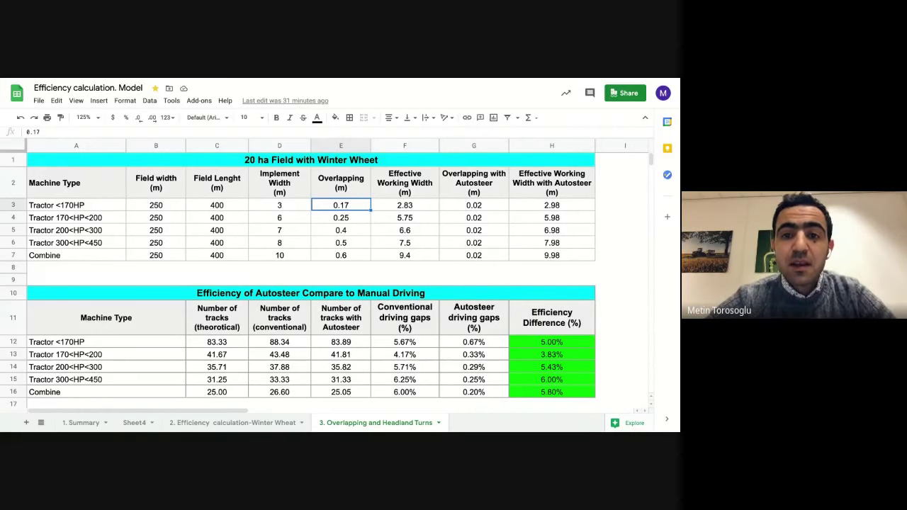
# Examine the autosteer overlapping for Tractor <170HP, then compare the field table with the autosteer efficiency table
pyautogui.click(473, 207)
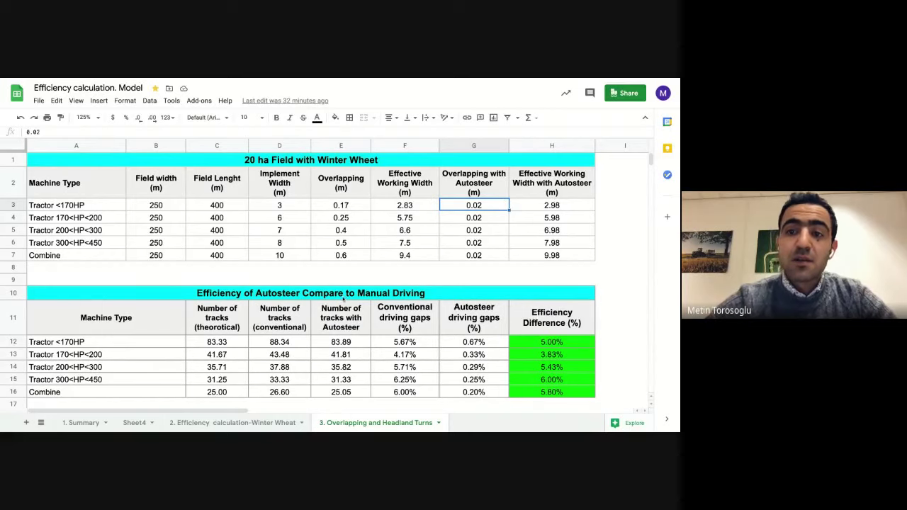
pyautogui.scroll(-1, 343, 300)
pyautogui.scroll(-2, 343, 300)
pyautogui.scroll(3, 343, 300)
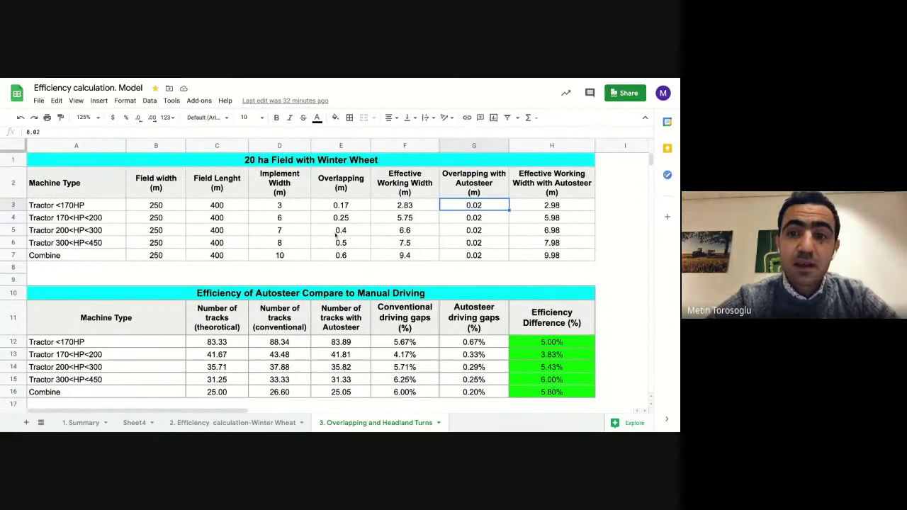
pyautogui.scroll(-1, 337, 236)
pyautogui.scroll(-1, 337, 236)
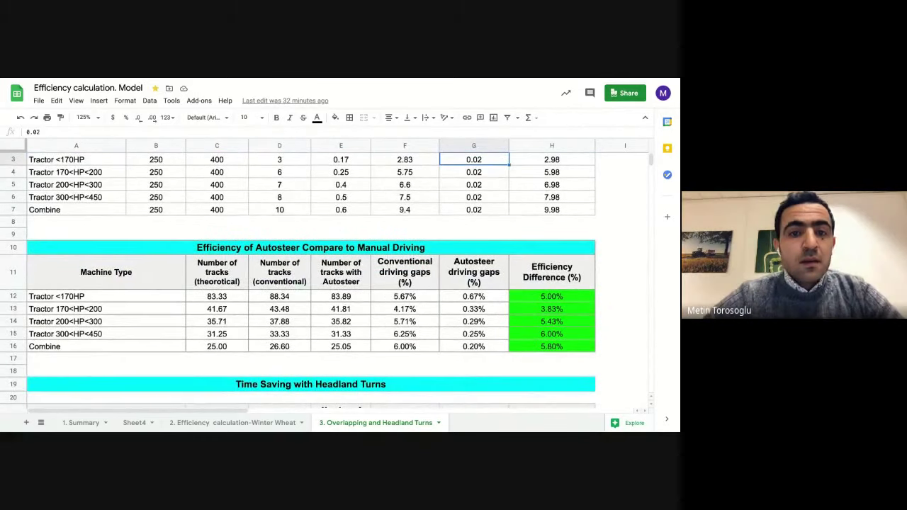
pyautogui.scroll(2, 291, 227)
pyautogui.scroll(-2, 291, 226)
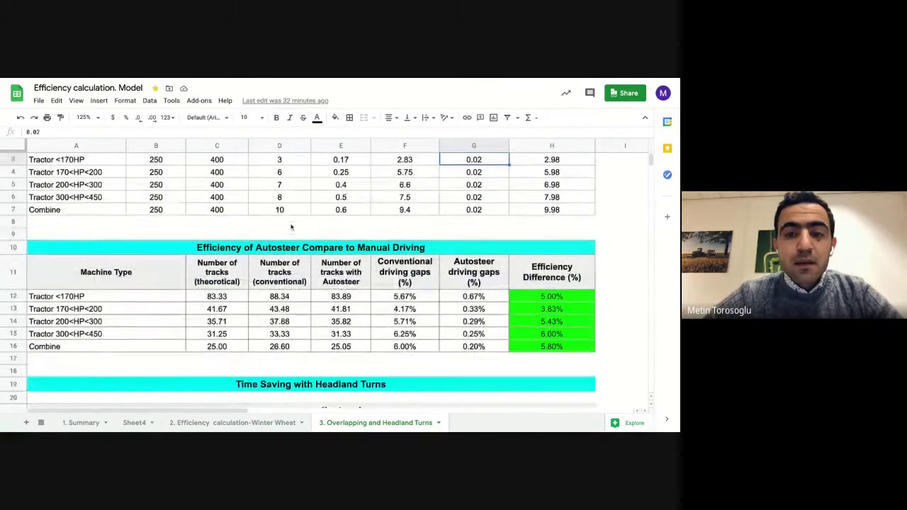
pyautogui.scroll(-1, 291, 227)
pyautogui.scroll(-1, 297, 277)
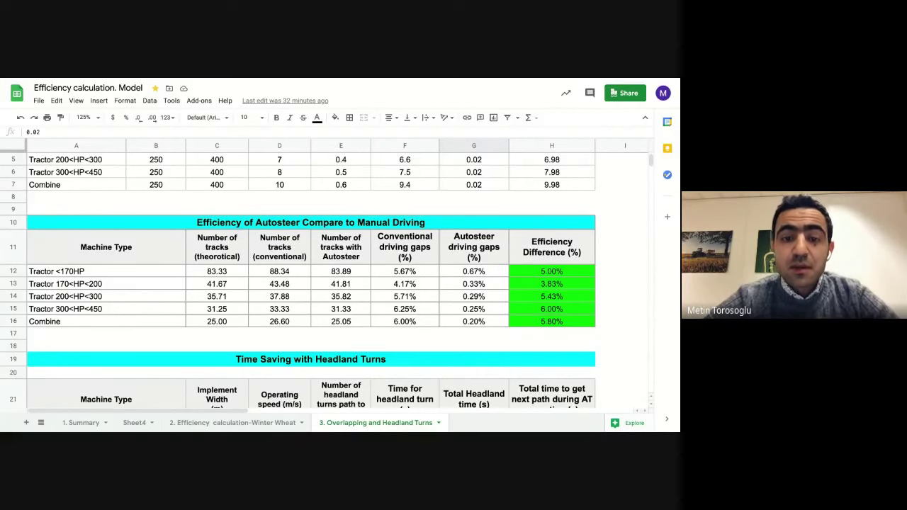
# Inspect the formulas for the theoretical and conventional number of tracks of Tractor <170HP in the autosteer efficiency table
pyautogui.click(230, 275)
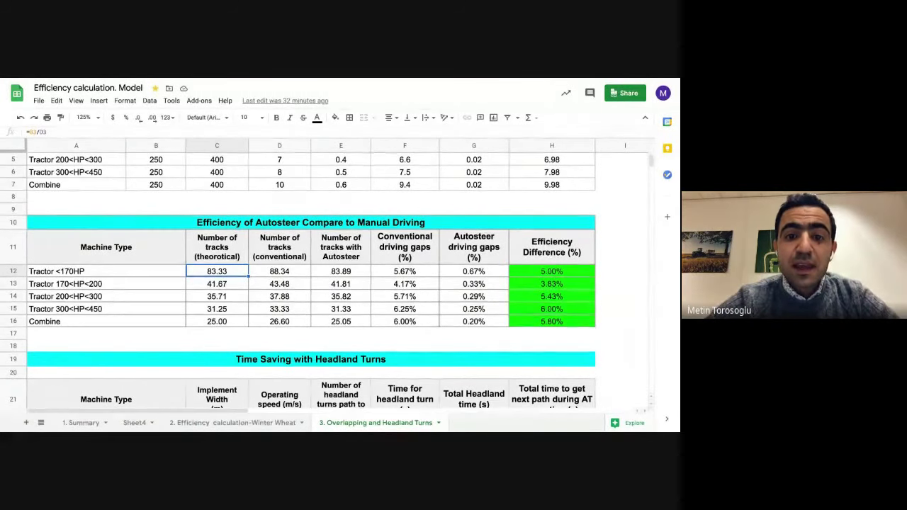
pyautogui.click(295, 278)
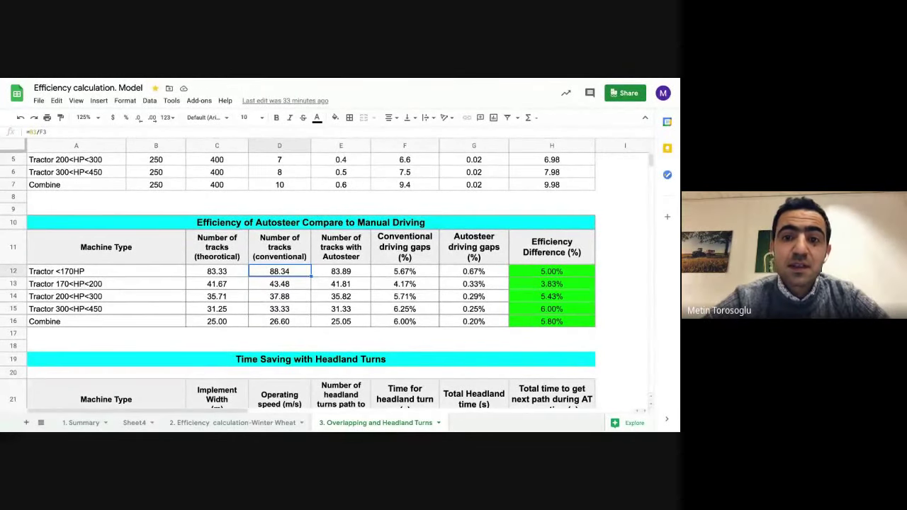
pyautogui.scroll(-1, 478, 301)
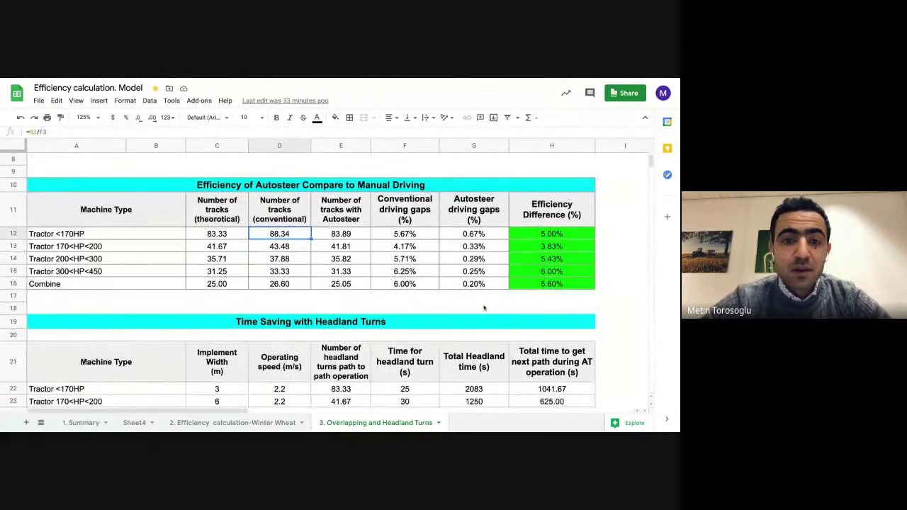
pyautogui.scroll(-1, 484, 308)
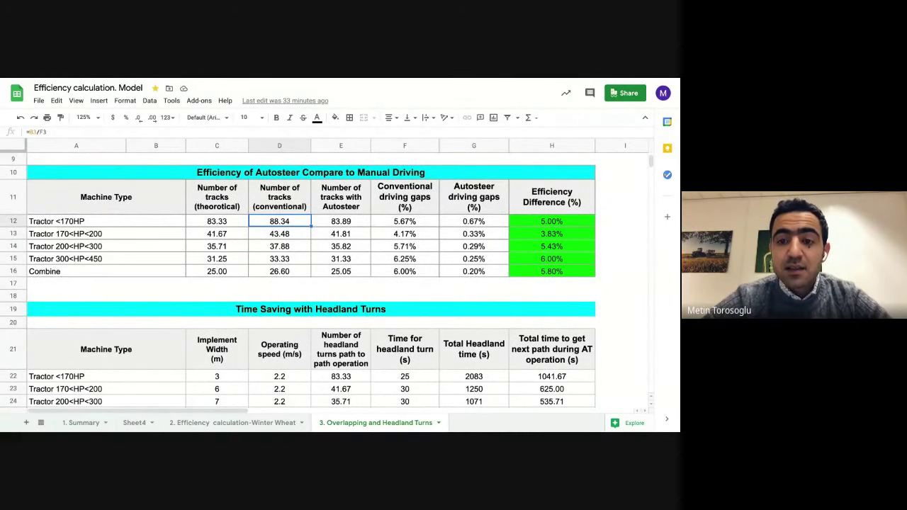
# Examine the implement width and time for headland turn of Tractor <170HP in the Time Saving with Headland Turns table
pyautogui.scroll(-1, 387, 300)
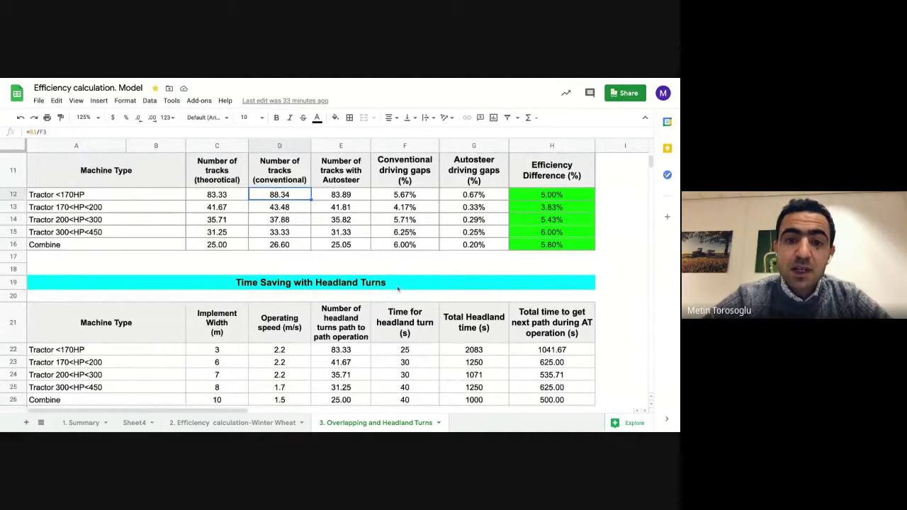
pyautogui.scroll(-1, 387, 301)
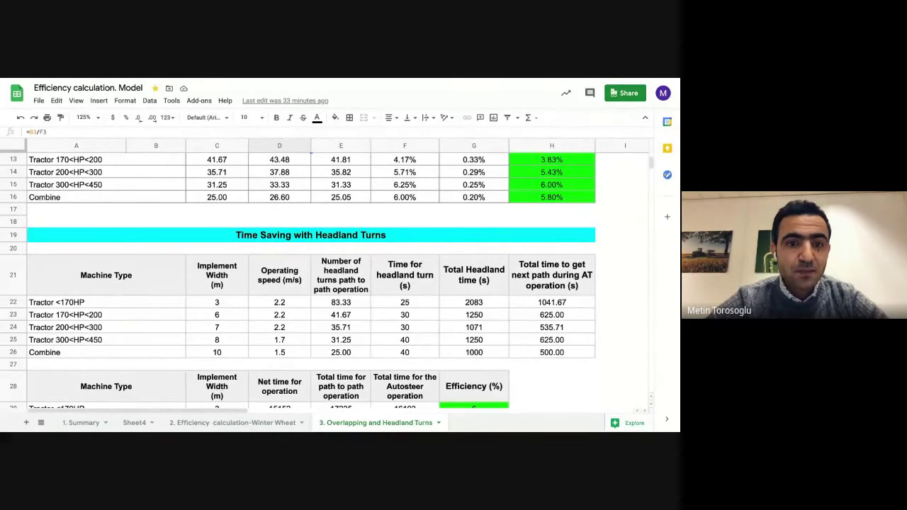
pyautogui.click(113, 302)
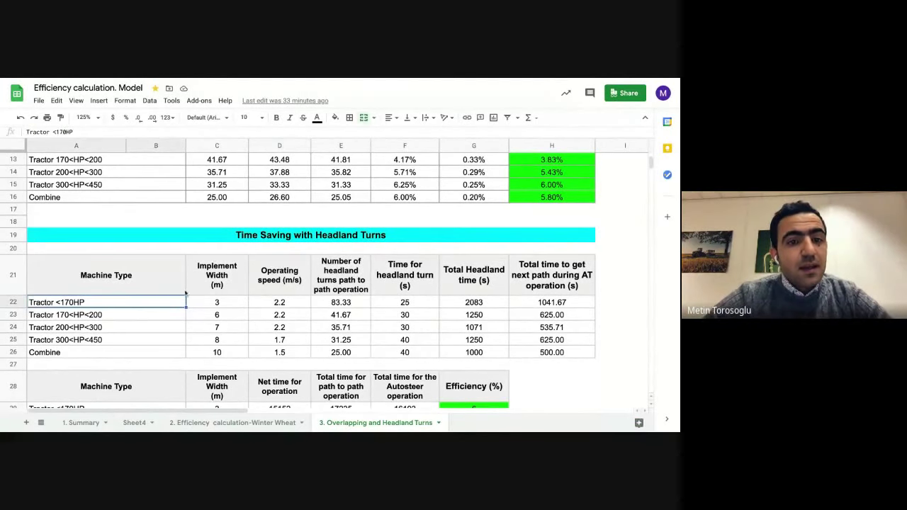
pyautogui.click(233, 302)
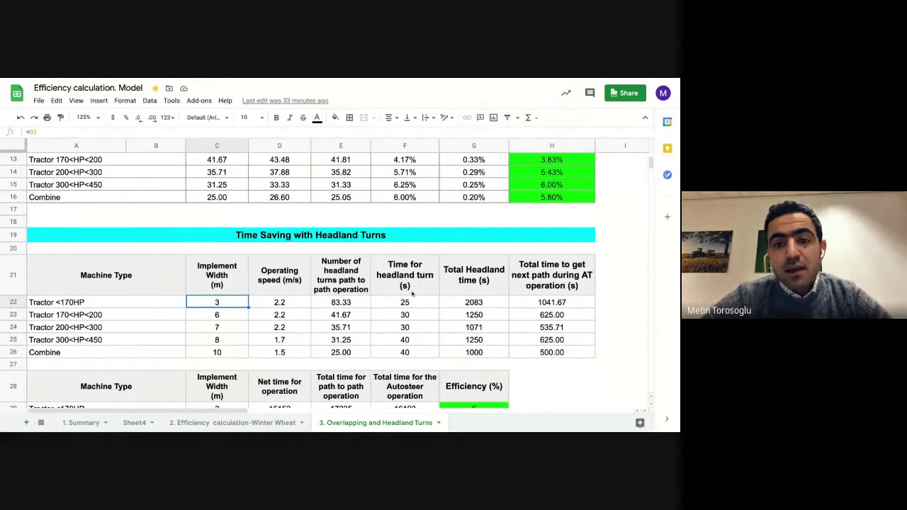
pyautogui.click(417, 302)
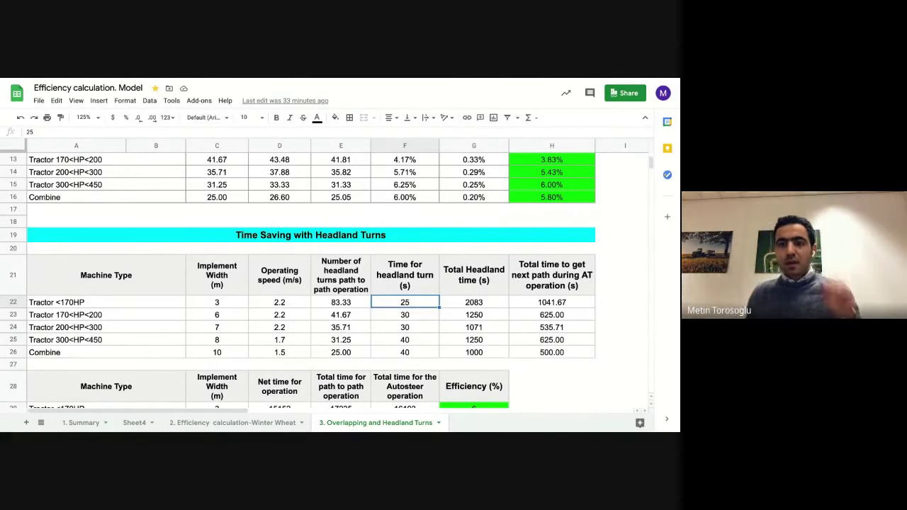
pyautogui.scroll(-1, 489, 270)
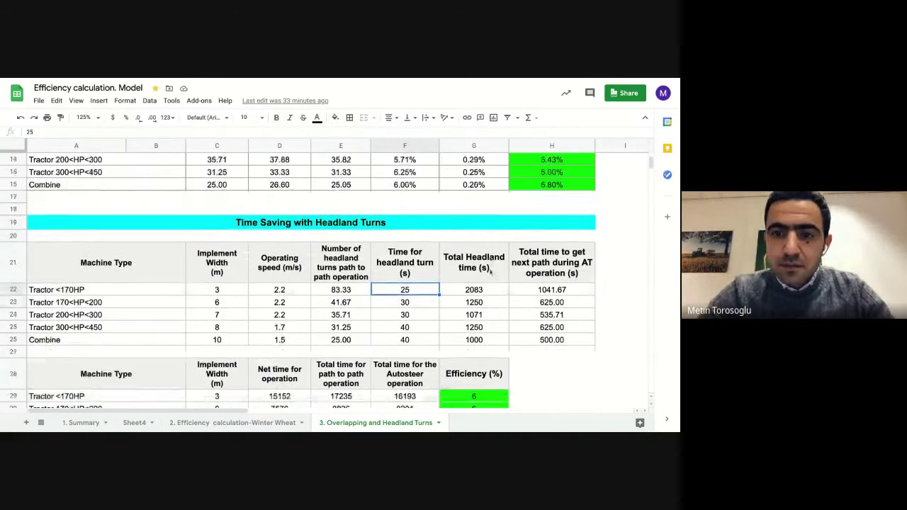
pyautogui.scroll(-1, 489, 263)
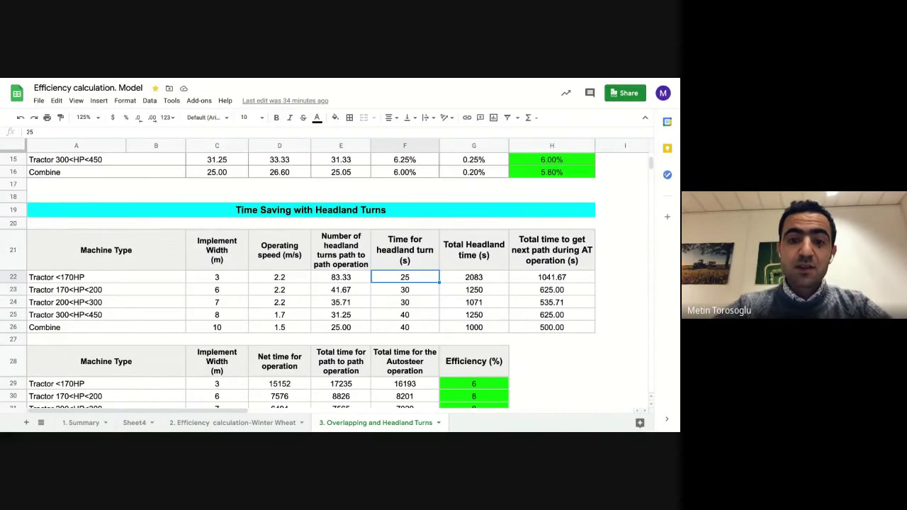
# Inspect the Efficiency (%) formula for Tractor <170HP in the total operation time table
pyautogui.scroll(-1, 536, 338)
pyautogui.scroll(-2, 536, 338)
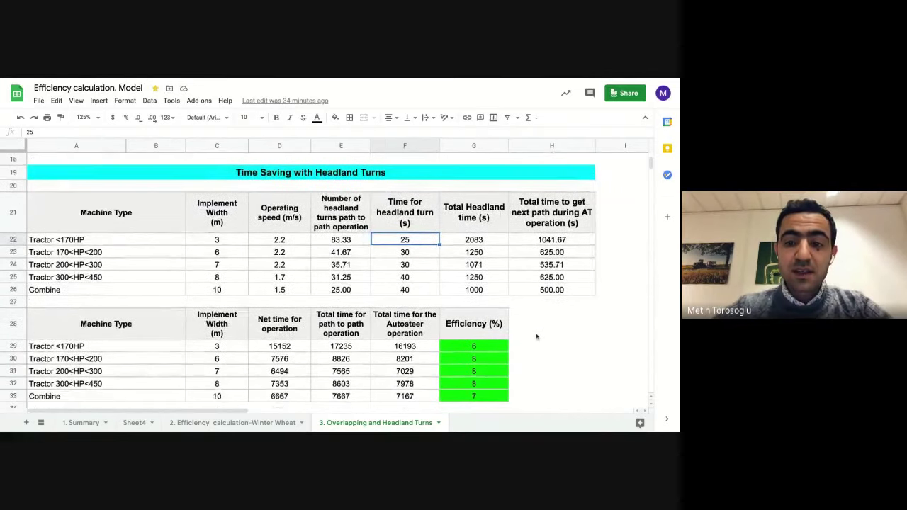
pyautogui.click(486, 320)
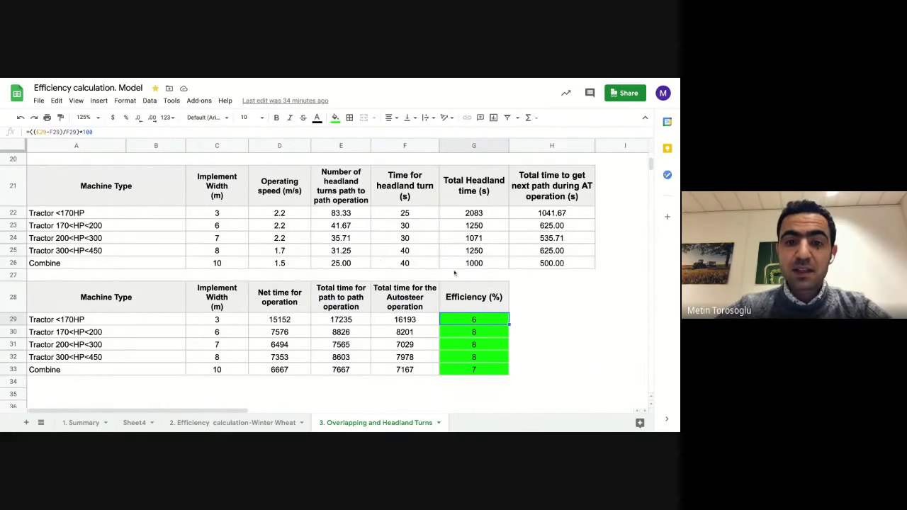
# Return to the 20 ha field table and check the conventional overlapping value for Tractor 200<HP<300
pyautogui.scroll(1, 454, 273)
pyautogui.scroll(2, 455, 273)
pyautogui.scroll(-1, 454, 272)
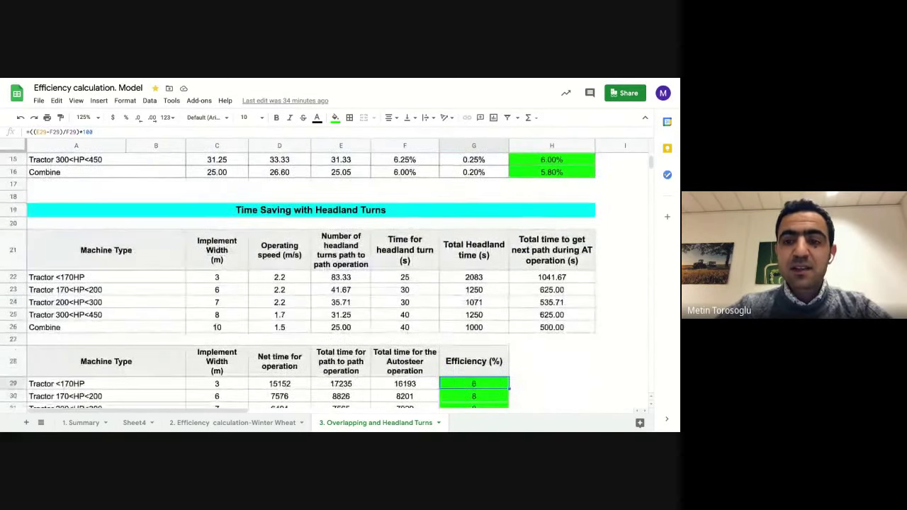
pyautogui.scroll(3, 454, 273)
pyautogui.scroll(4, 299, 243)
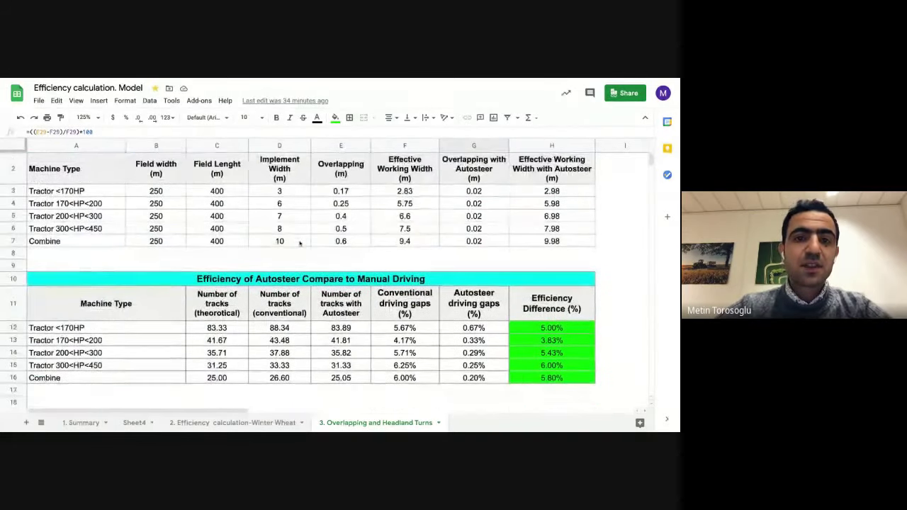
pyautogui.click(348, 231)
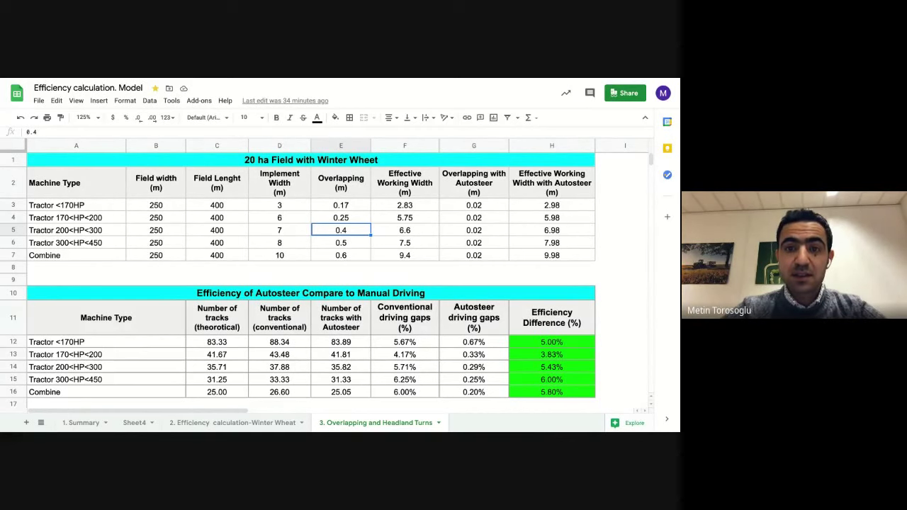
# Compare the autosteer efficiency results with the headland turn time savings and efficiency percentages across the machine types
pyautogui.scroll(-5, 354, 289)
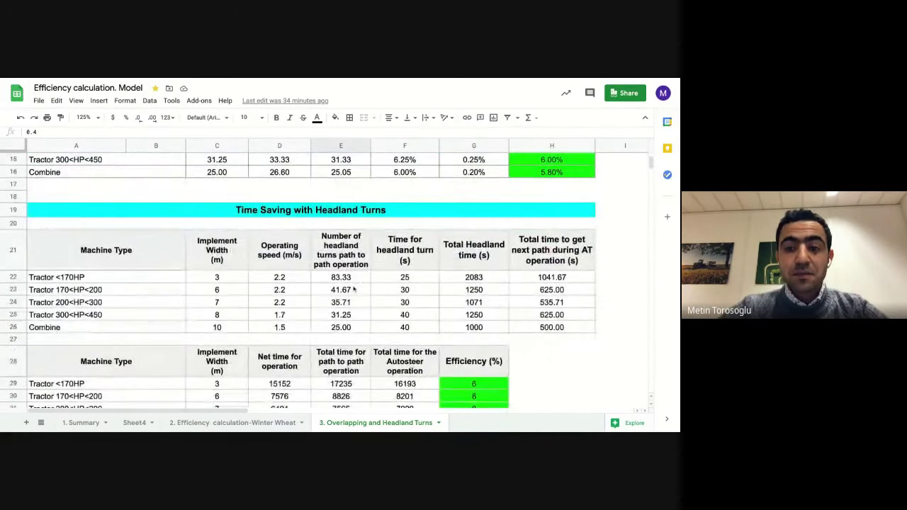
pyautogui.scroll(3, 353, 289)
pyautogui.scroll(-5, 353, 290)
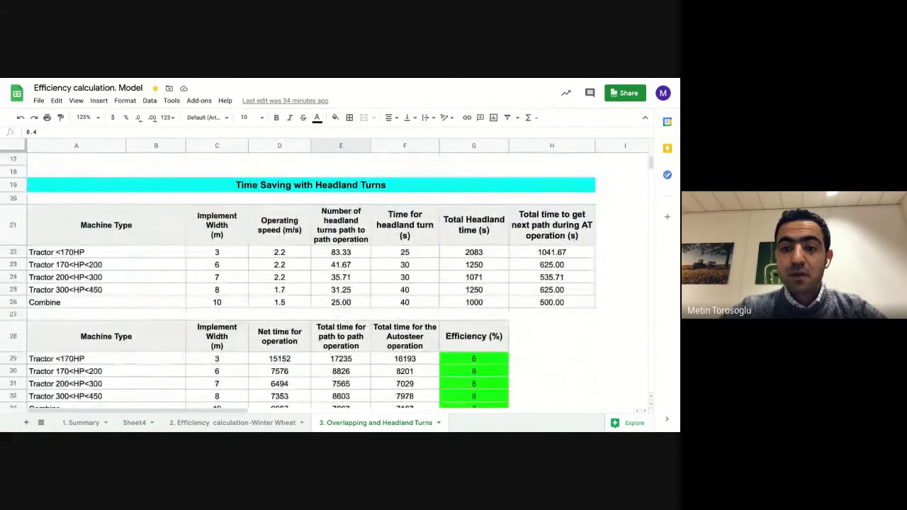
pyautogui.scroll(2, 360, 246)
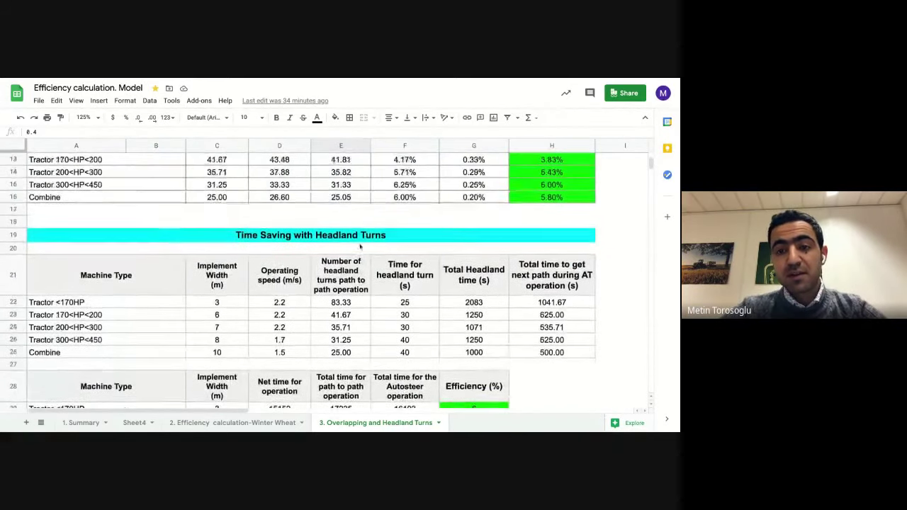
pyautogui.scroll(3, 360, 246)
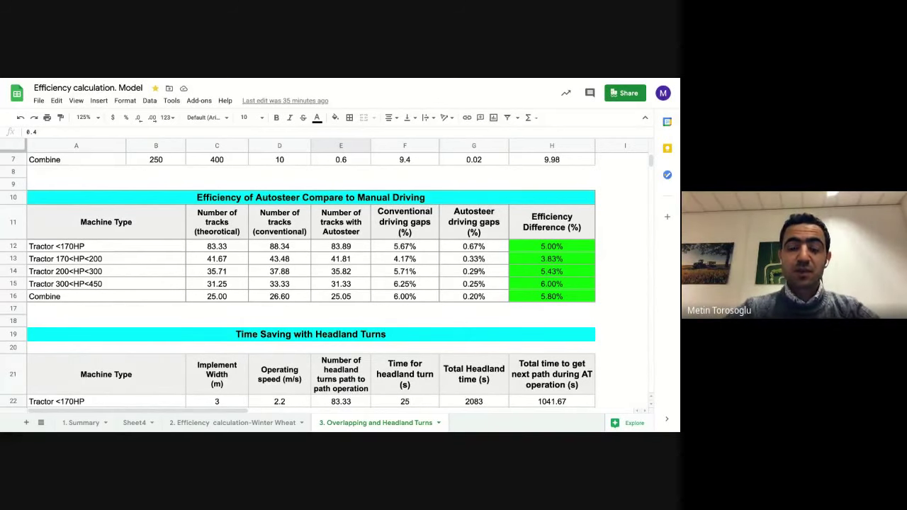
pyautogui.scroll(-5, 294, 277)
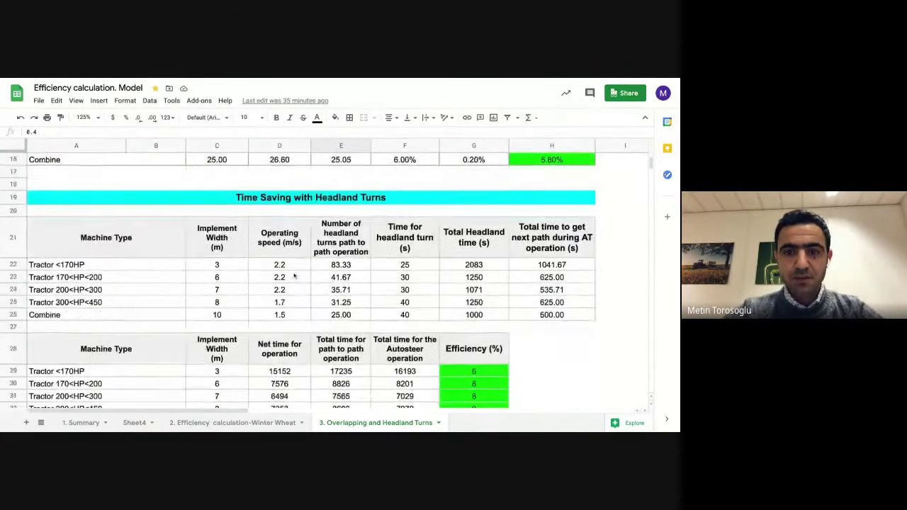
pyautogui.scroll(-4, 294, 276)
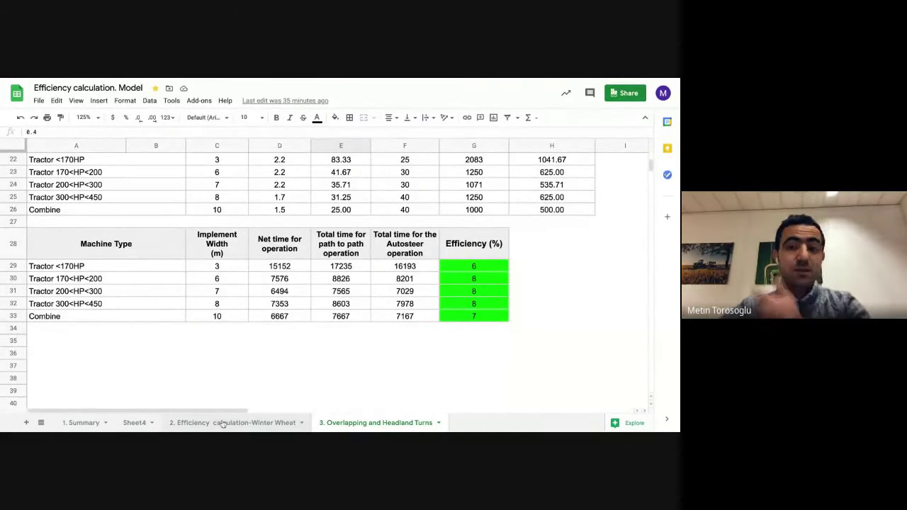
pyautogui.scroll(6, 318, 265)
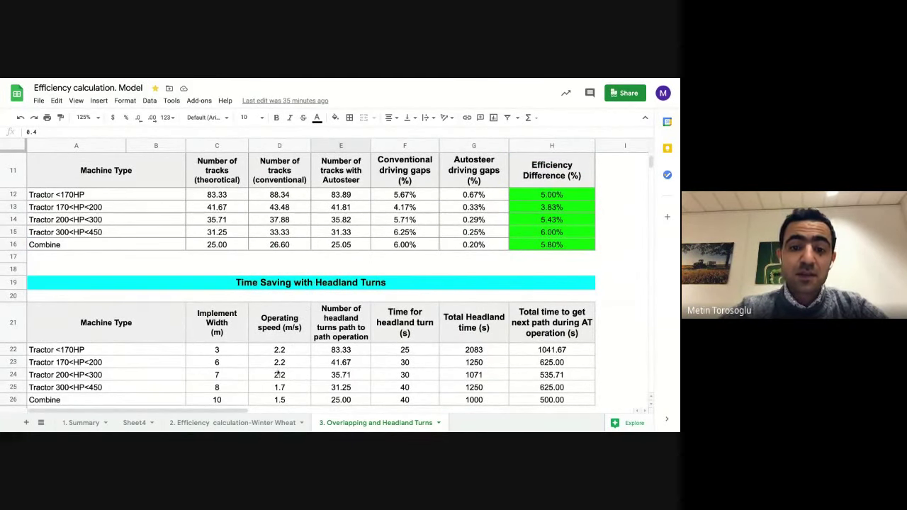
# Open the Efficiency calculation-Winter Wheat sheet and select the Main product row label at the start of the cost table
pyautogui.click(255, 423)
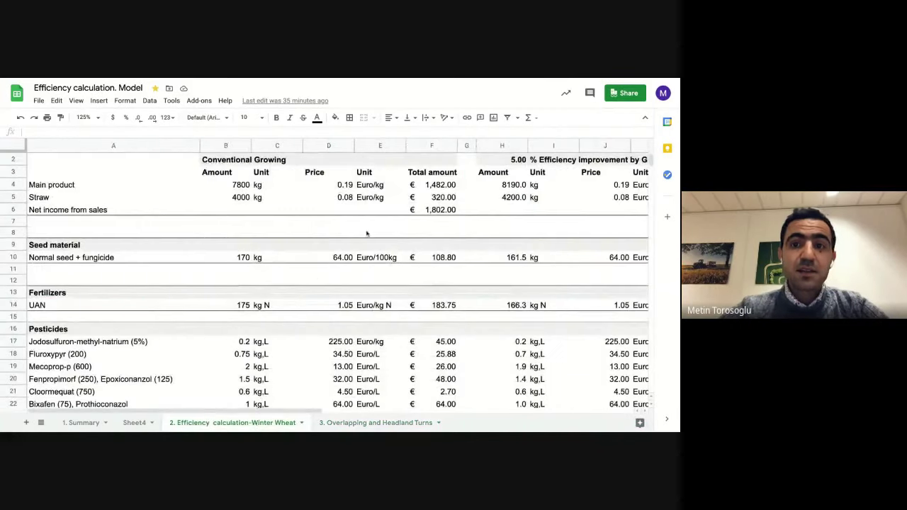
pyautogui.scroll(1, 367, 234)
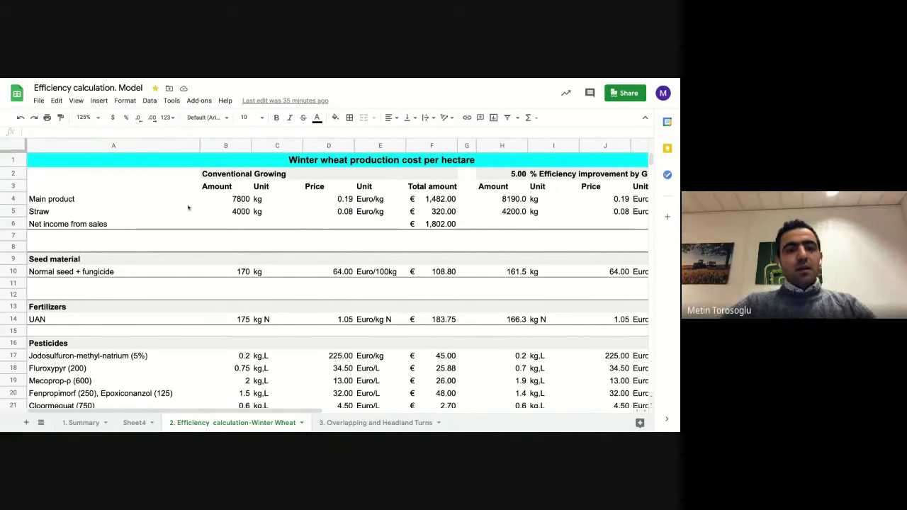
pyautogui.click(71, 201)
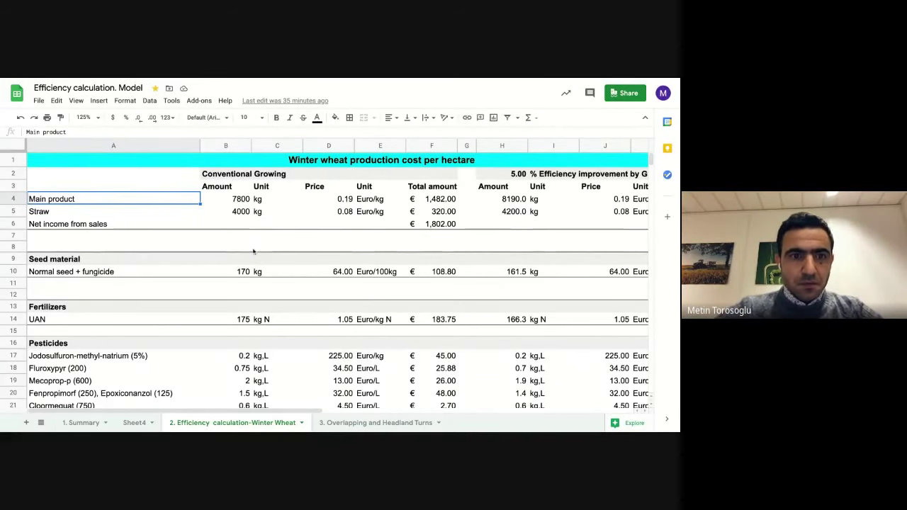
# Review the conventional winter wheat figures per hectare, from product sales through seed material, fertilizers, pesticides and energy
pyautogui.scroll(-1, 253, 250)
pyautogui.scroll(-1, 253, 251)
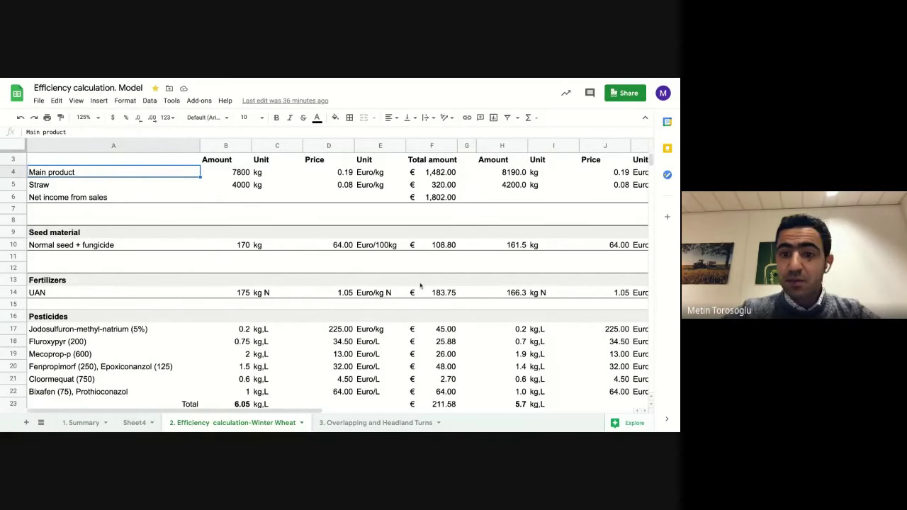
pyautogui.hscroll(3, 419, 286)
pyautogui.hscroll(-3, 420, 285)
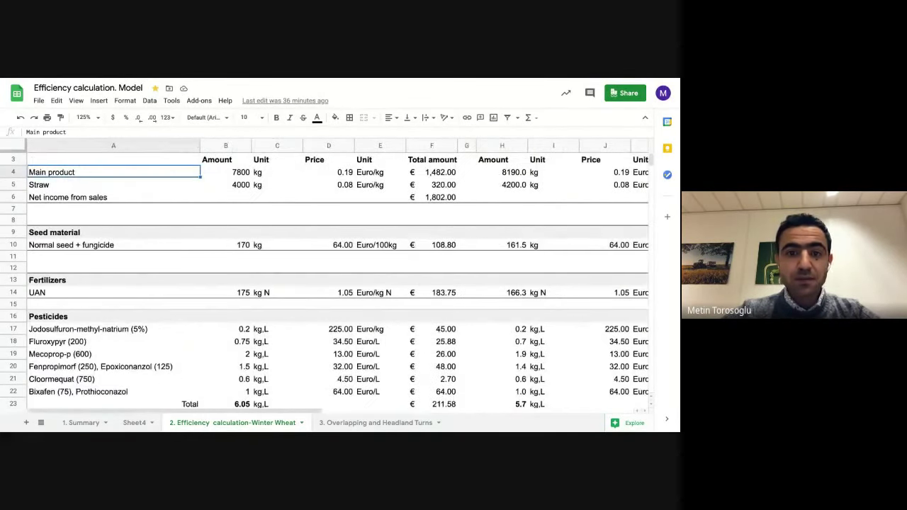
pyautogui.scroll(-3, 283, 286)
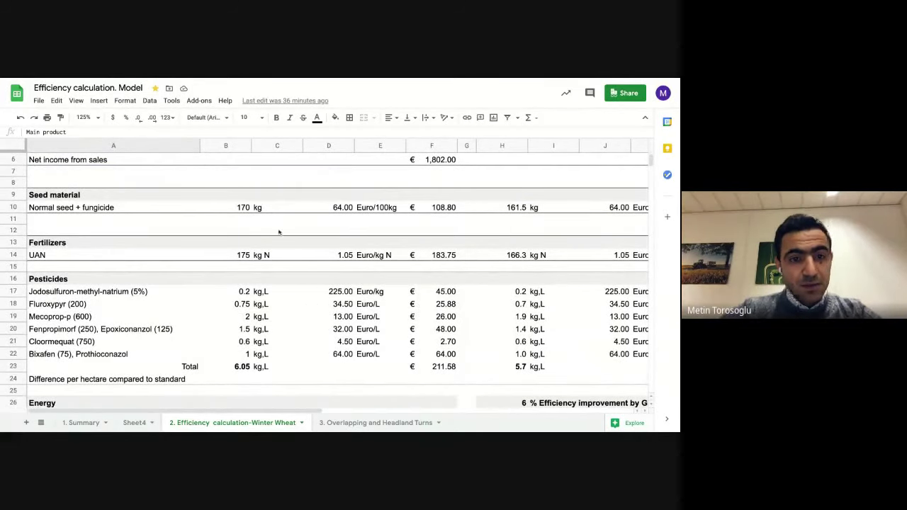
pyautogui.scroll(-1, 290, 326)
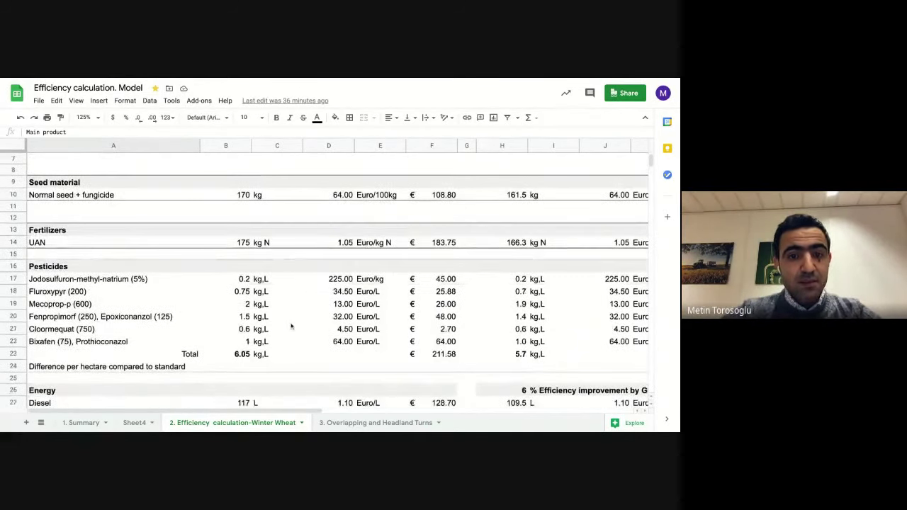
pyautogui.scroll(-2, 278, 328)
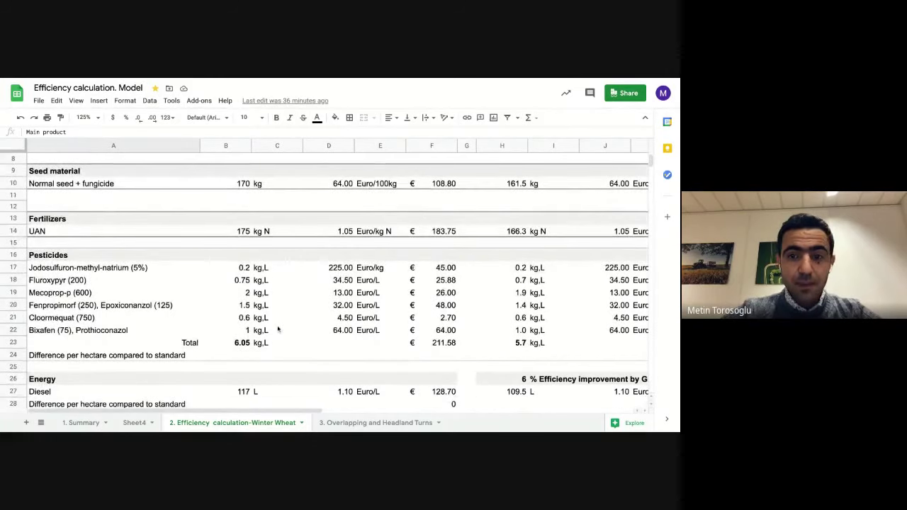
pyautogui.scroll(-2, 278, 344)
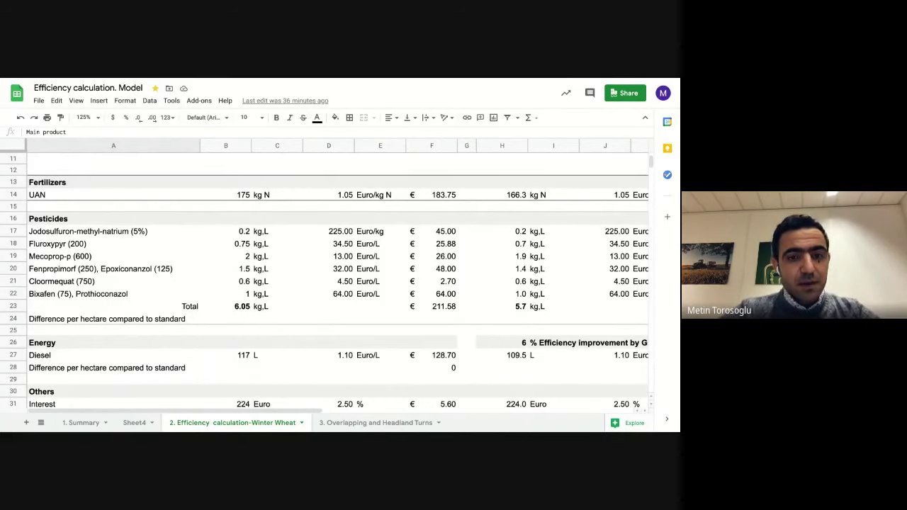
pyautogui.scroll(-3, 219, 298)
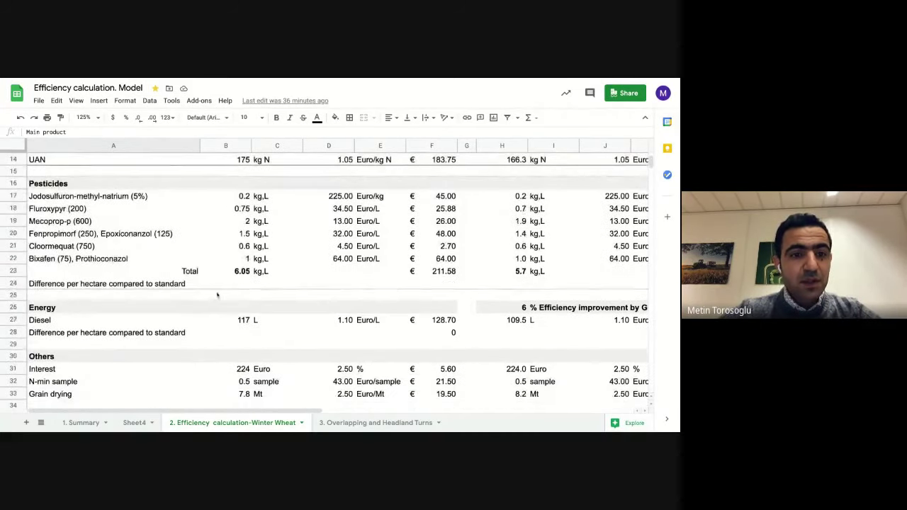
pyautogui.scroll(-3, 219, 298)
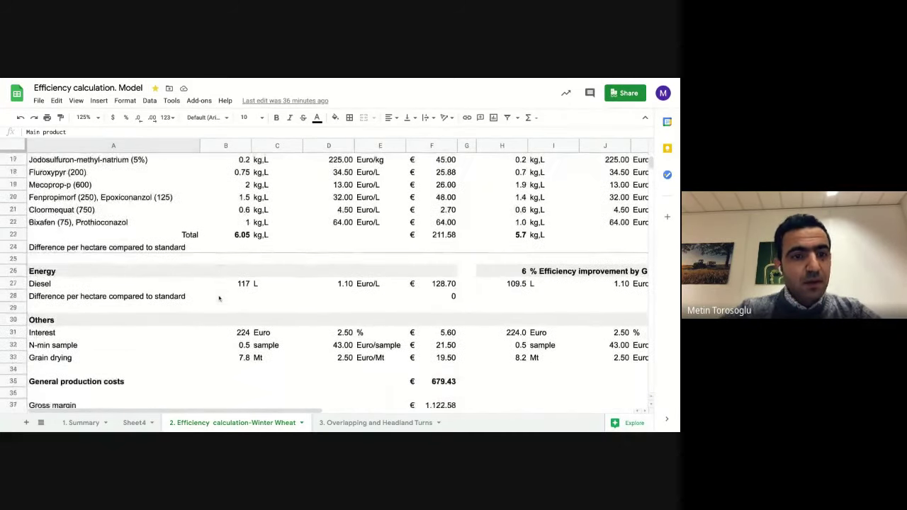
# Select the Interest row label and review the Others costs together with the general production costs and gross margin
pyautogui.click(80, 332)
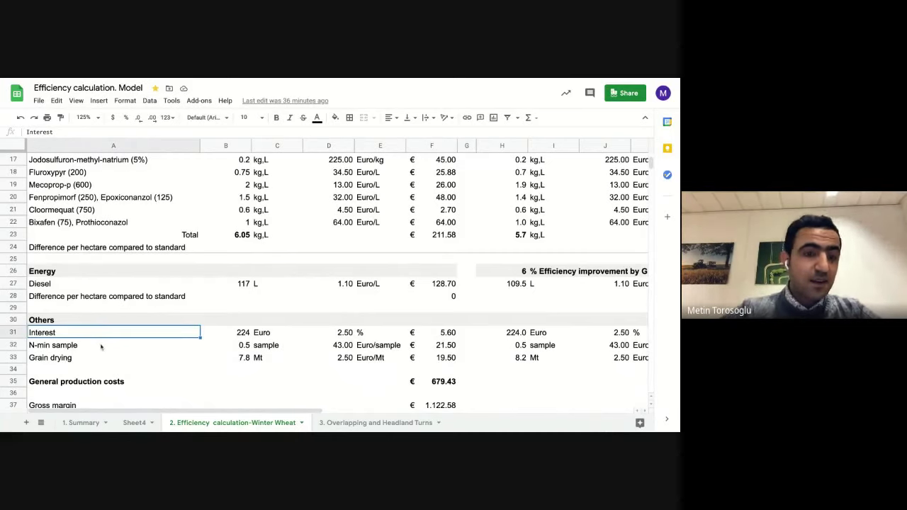
pyautogui.scroll(-1, 100, 346)
pyautogui.scroll(-1, 96, 333)
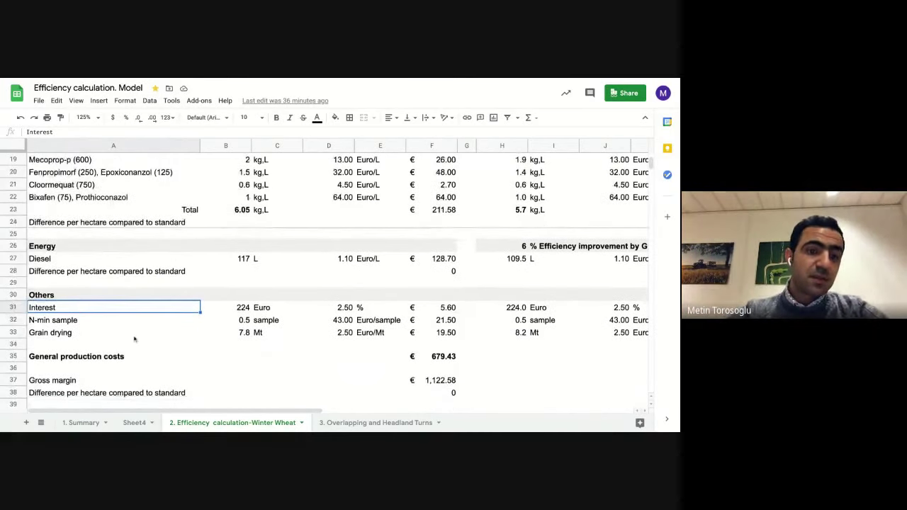
pyautogui.scroll(-1, 135, 337)
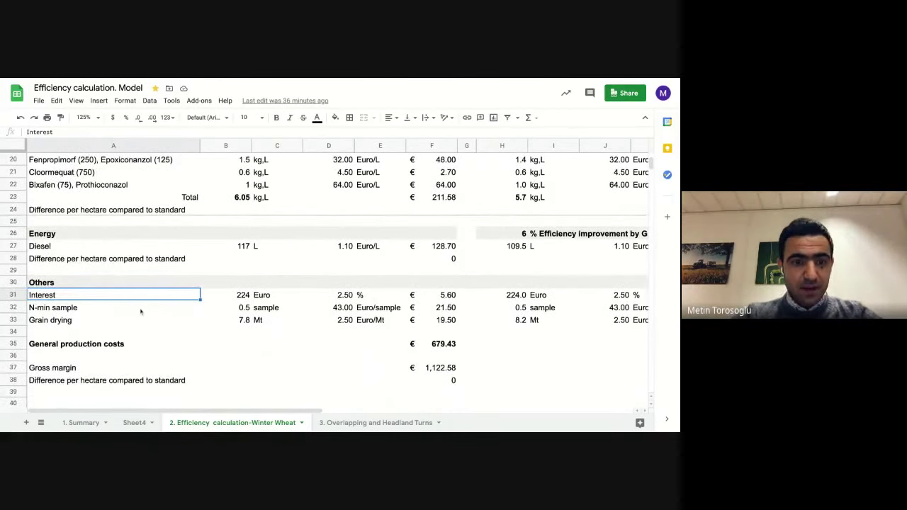
pyautogui.scroll(-1, 140, 310)
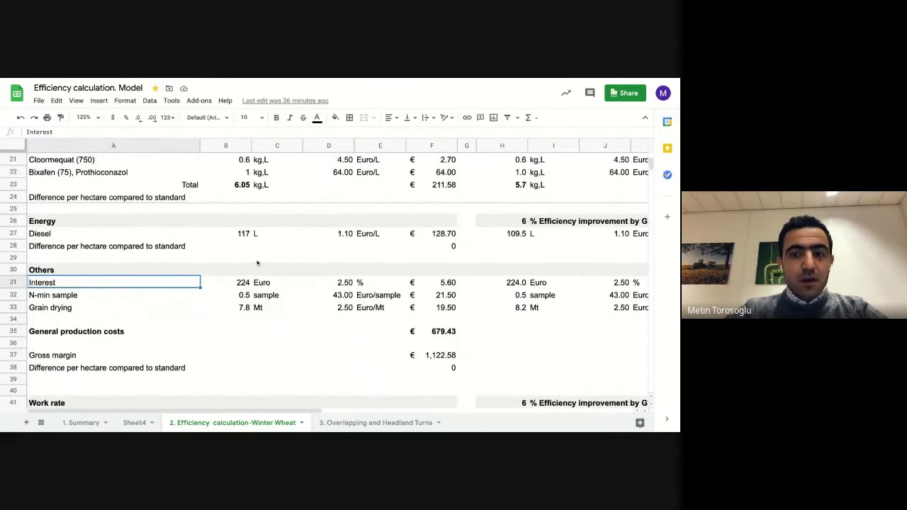
# Return to the start of the cost table and check the conventional net income from sales
pyautogui.scroll(6, 258, 260)
pyautogui.scroll(4, 258, 263)
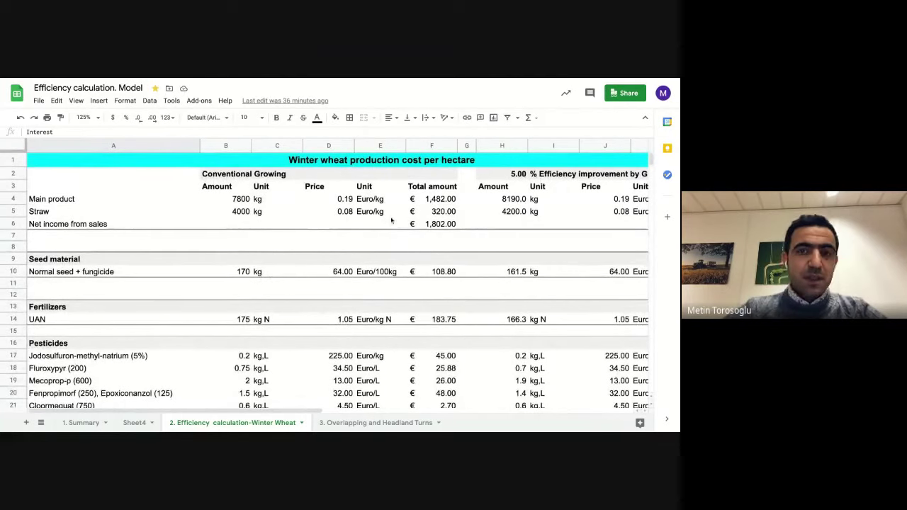
pyautogui.scroll(-1, 355, 227)
pyautogui.scroll(1, 391, 221)
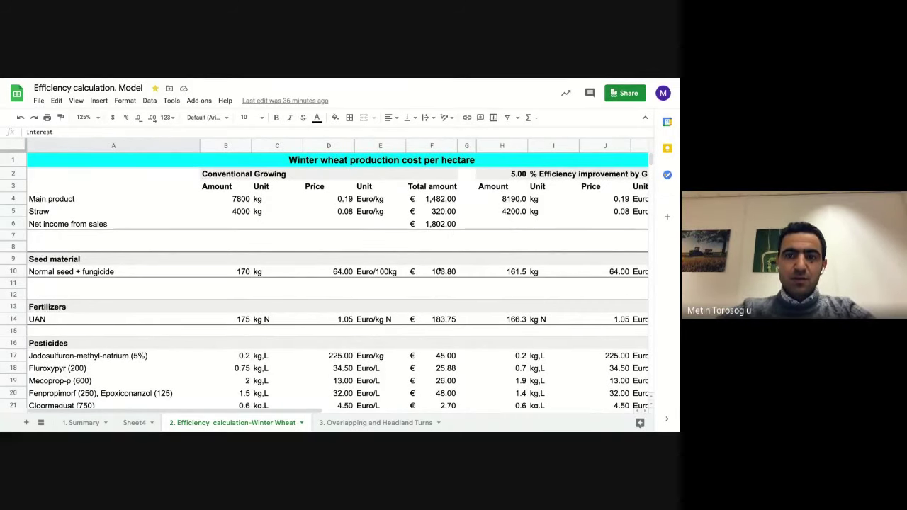
# Follow the conventional Total amount column through the cost items and inspect the General production costs and Gross margin formulas
pyautogui.scroll(-1, 439, 268)
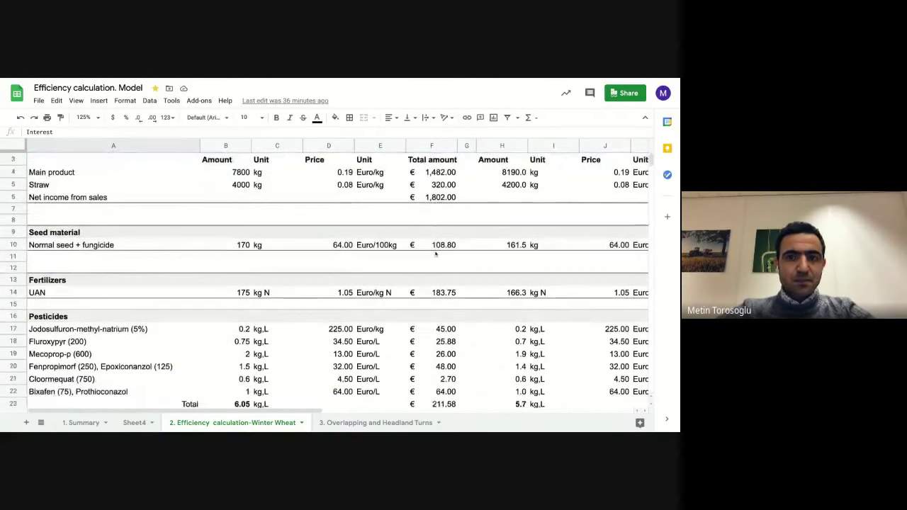
pyautogui.scroll(-3, 427, 282)
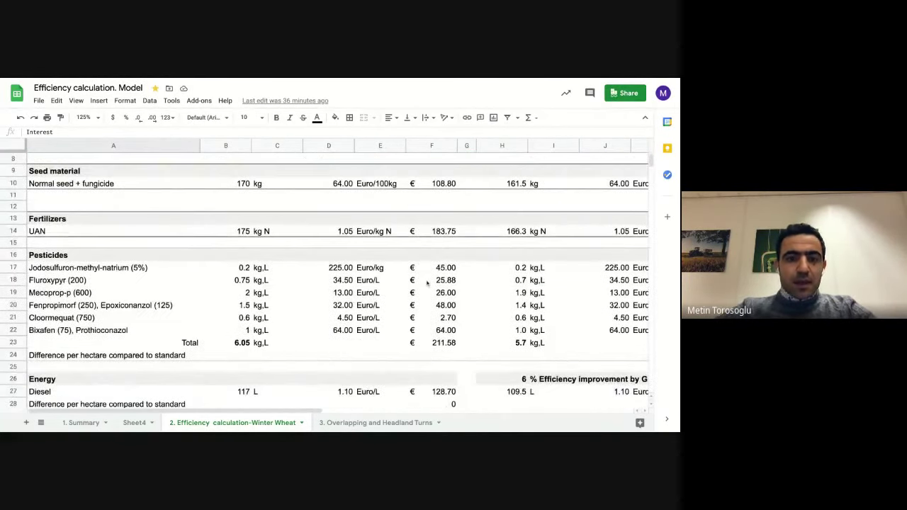
pyautogui.scroll(-2, 427, 282)
pyautogui.scroll(-4, 427, 283)
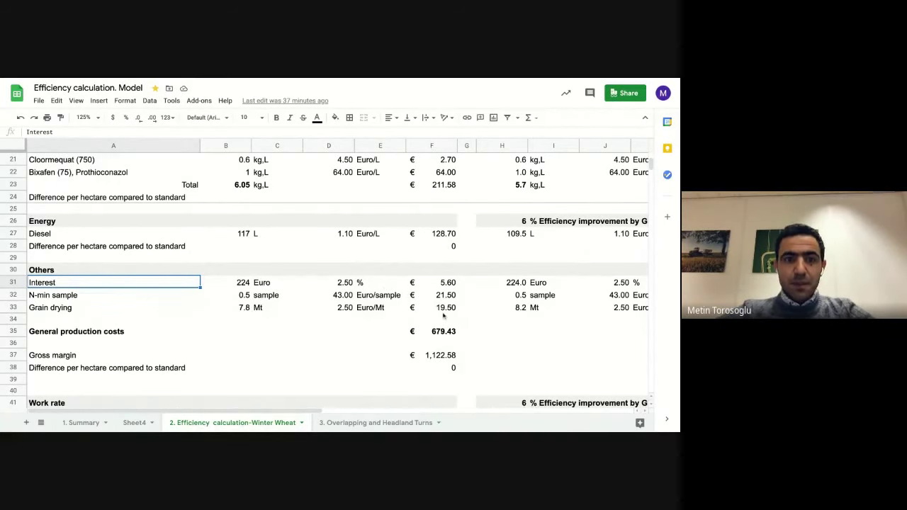
pyautogui.scroll(-1, 444, 316)
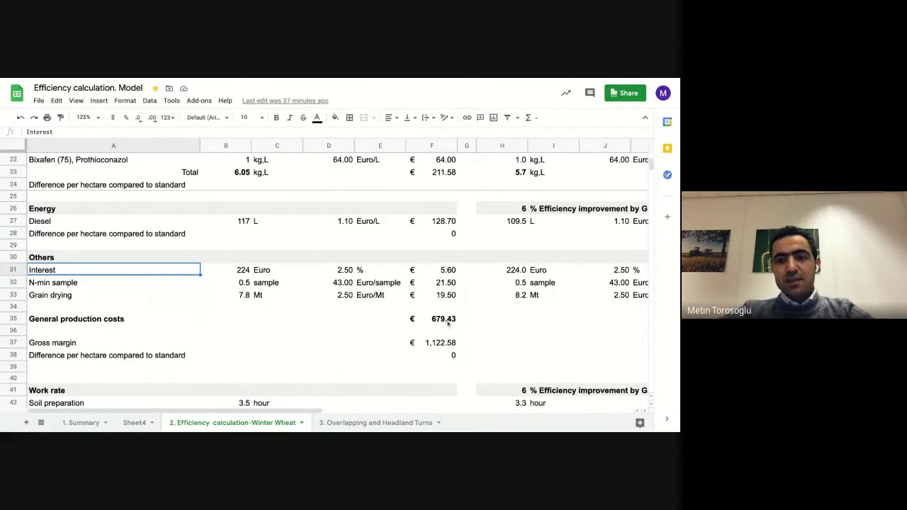
pyautogui.click(445, 322)
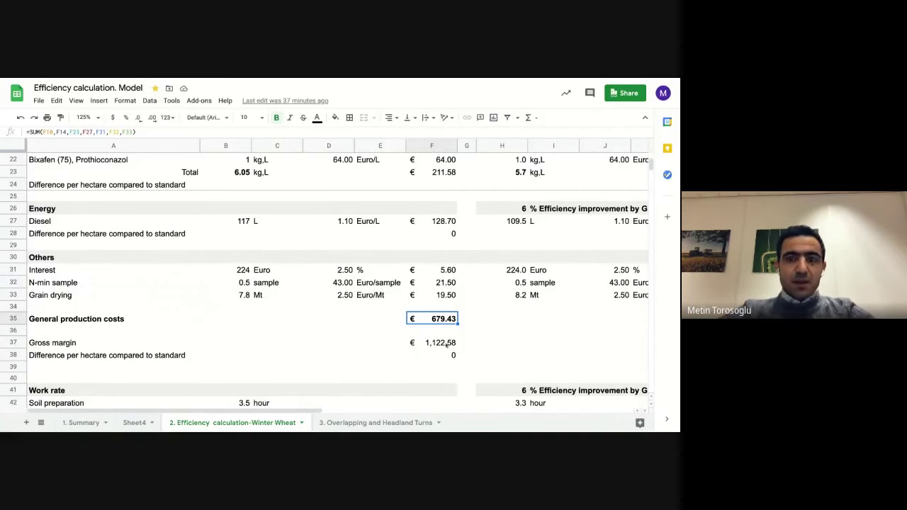
pyautogui.click(437, 345)
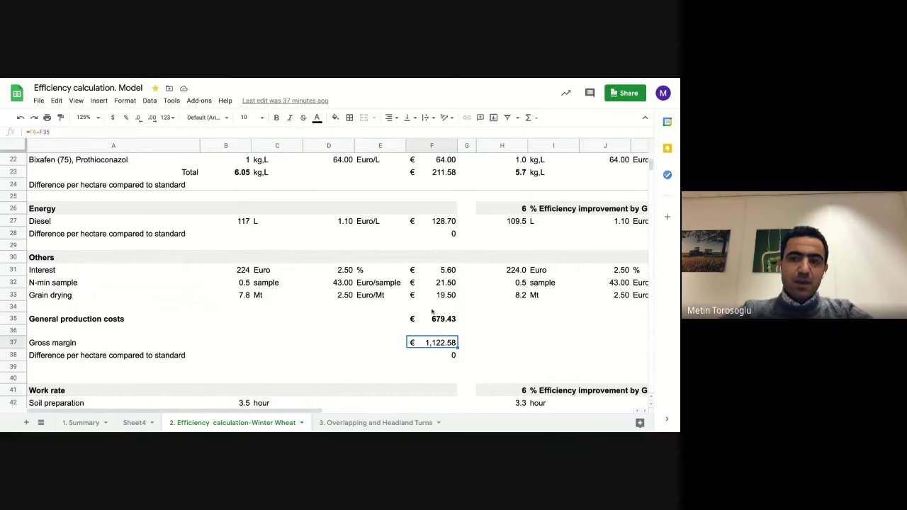
# Examine the Work rate section and select the conventional hours from Soil preparation through Total
pyautogui.scroll(-3, 403, 324)
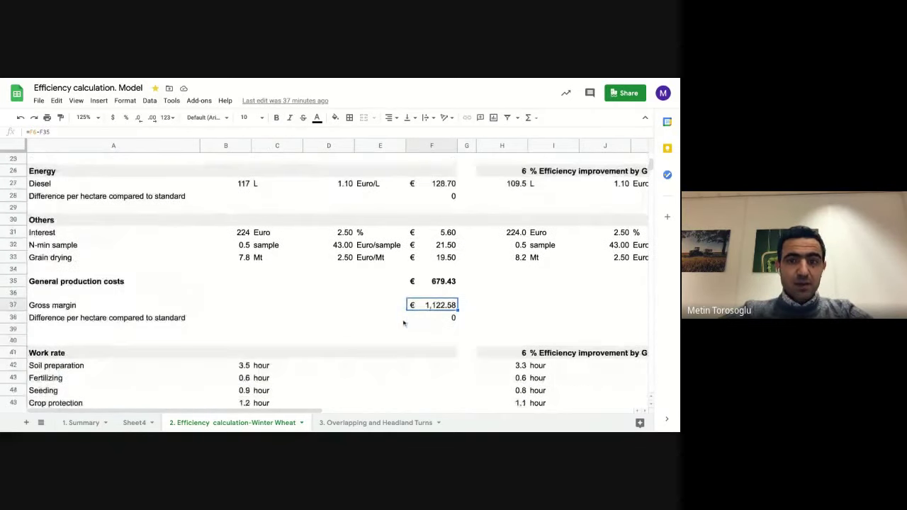
pyautogui.scroll(-3, 403, 323)
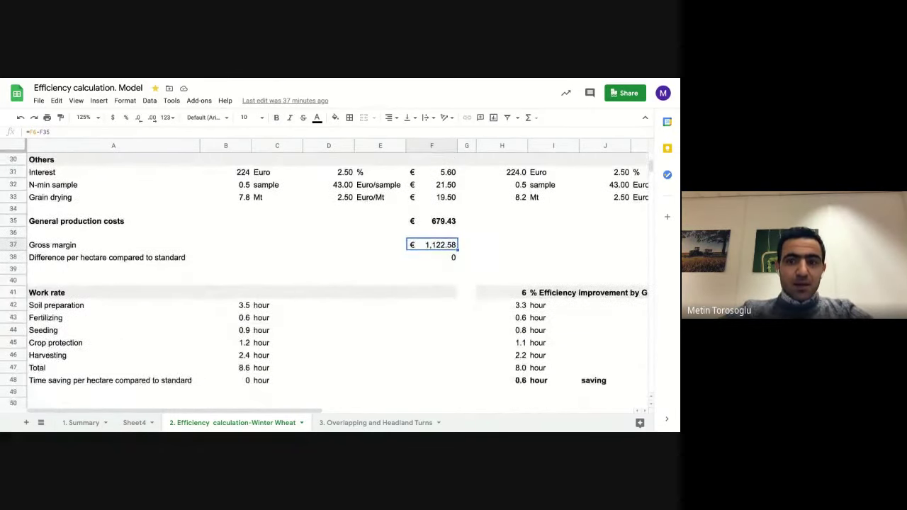
pyautogui.scroll(-2, 325, 281)
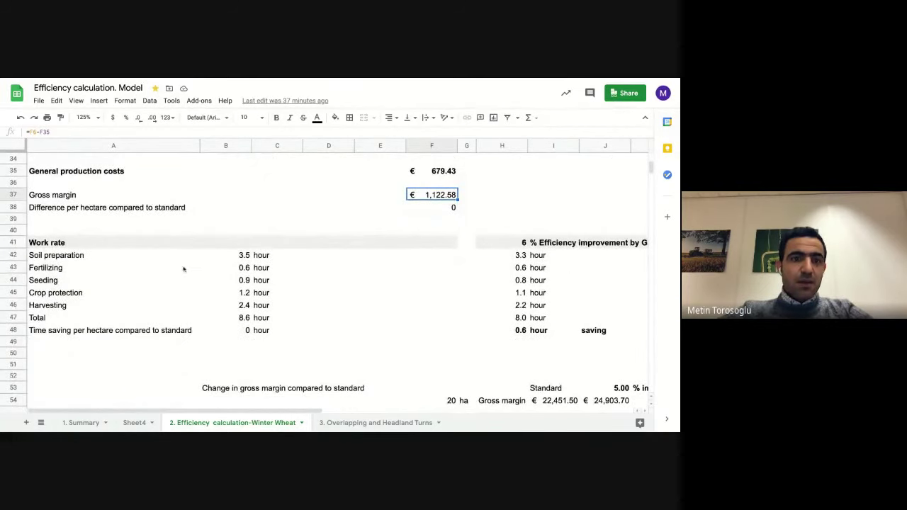
pyautogui.click(62, 255)
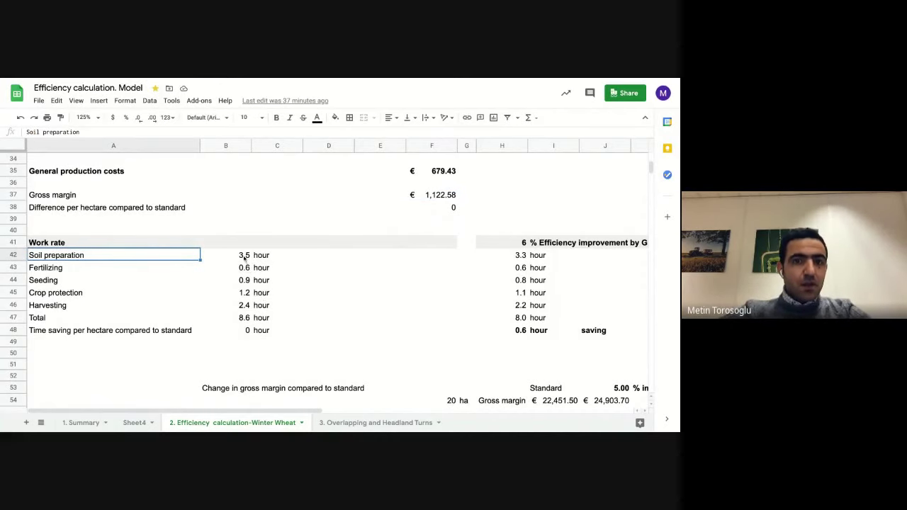
pyautogui.scroll(-2, 368, 339)
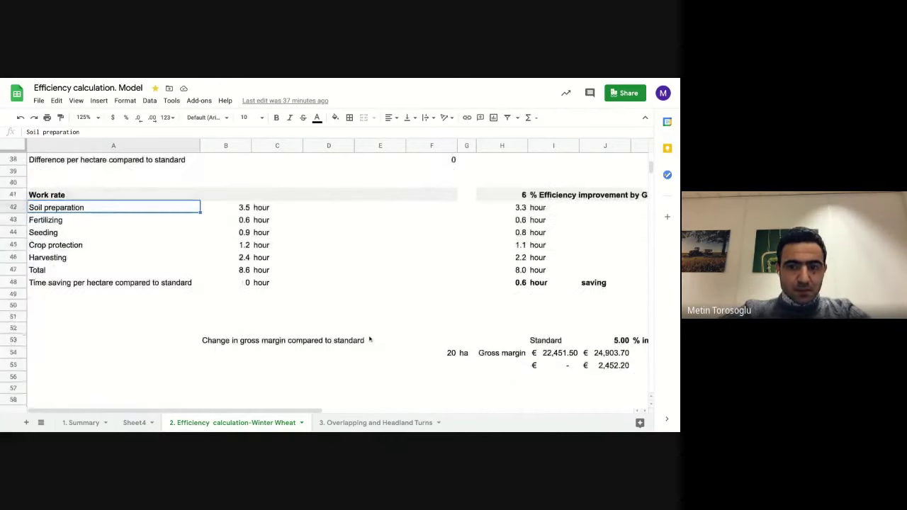
pyautogui.scroll(1, 369, 339)
pyautogui.moveTo(244, 231); pyautogui.dragTo(244, 293)
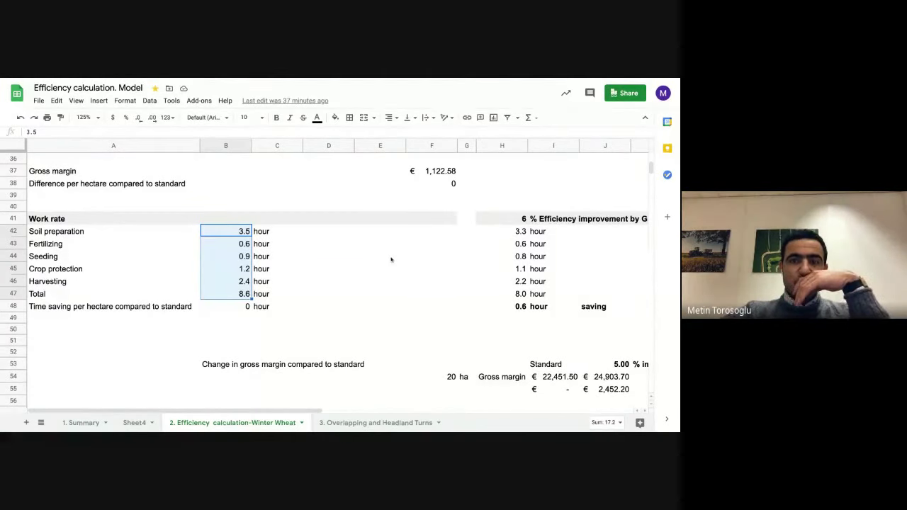
# Return to the first rows of the cost table and show the full Efficiency improvement by GPS columns beside the conventional totals
pyautogui.scroll(3, 380, 217)
pyautogui.hscroll(5, 381, 217)
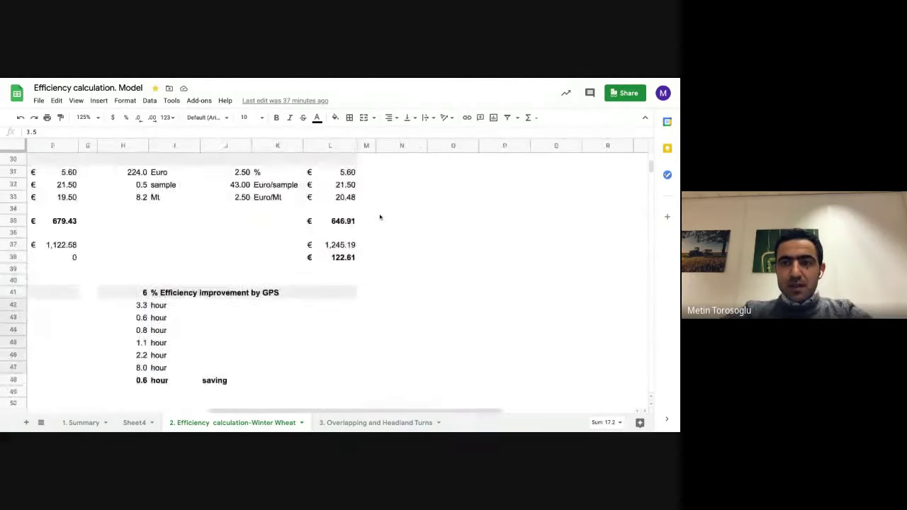
pyautogui.scroll(5, 380, 217)
pyautogui.hscroll(-5, 380, 217)
pyautogui.hscroll(5, 380, 217)
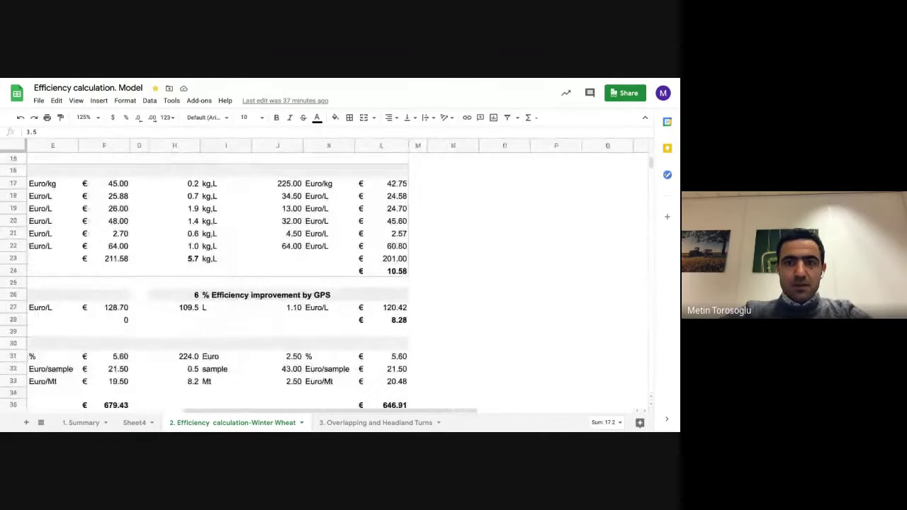
pyautogui.hscroll(-2, 380, 217)
pyautogui.scroll(4, 337, 281)
pyautogui.hscroll(-3, 337, 280)
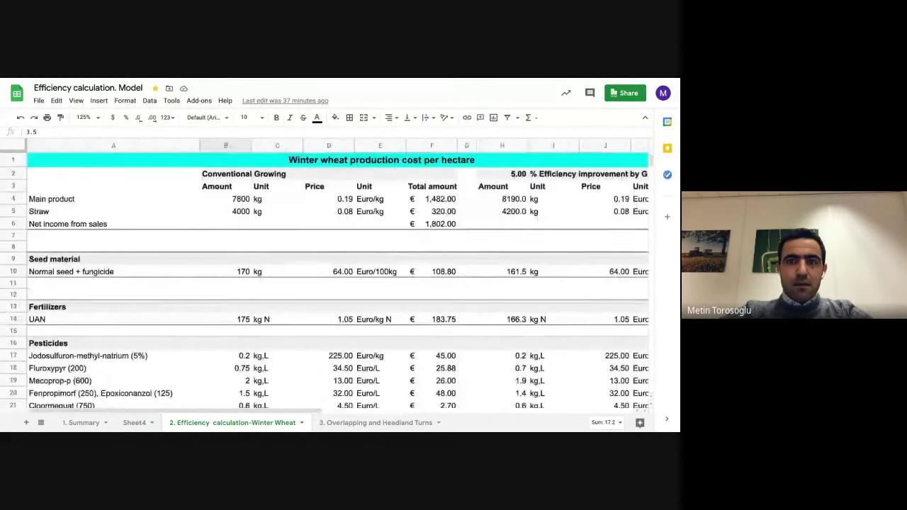
pyautogui.hscroll(3, 338, 280)
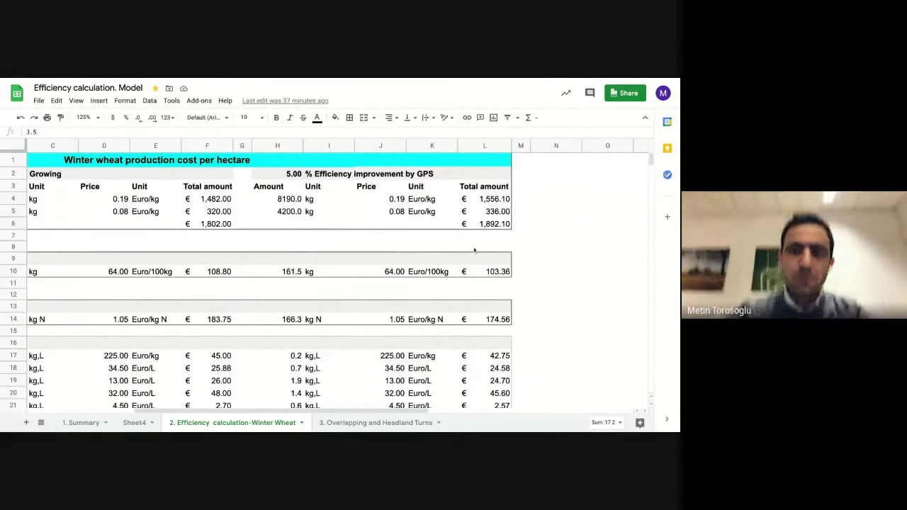
# Compare the GPS and conventional total amounts for seed, fertilizers, pesticides, diesel and other costs through to the gross margin difference
pyautogui.scroll(-1, 475, 248)
pyautogui.scroll(-4, 475, 248)
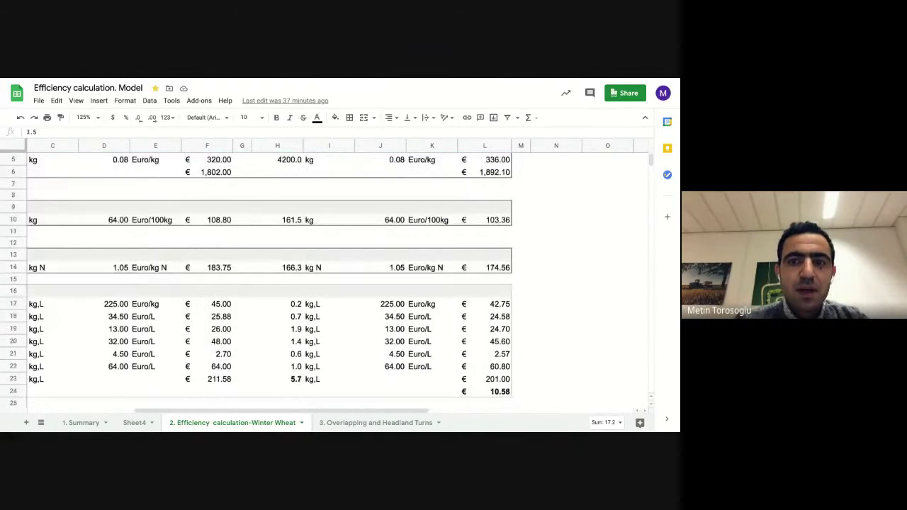
pyautogui.scroll(-1, 255, 276)
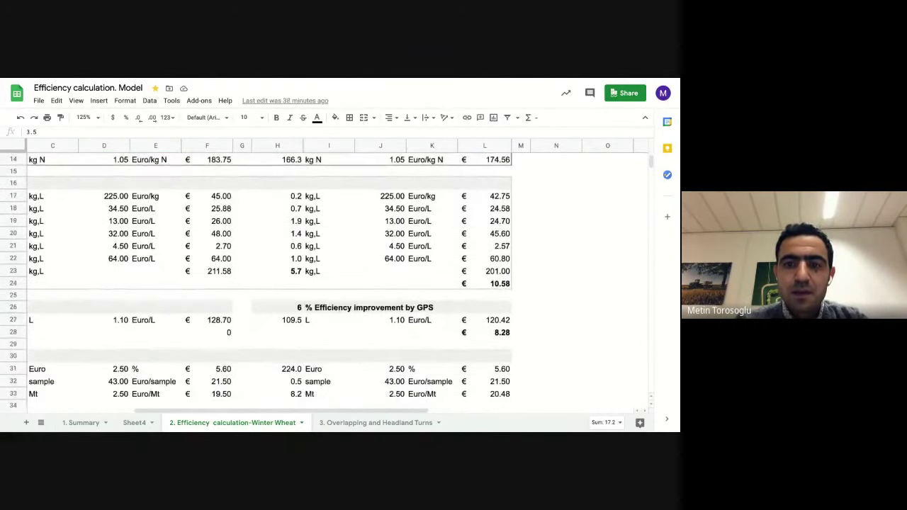
pyautogui.scroll(2, 255, 276)
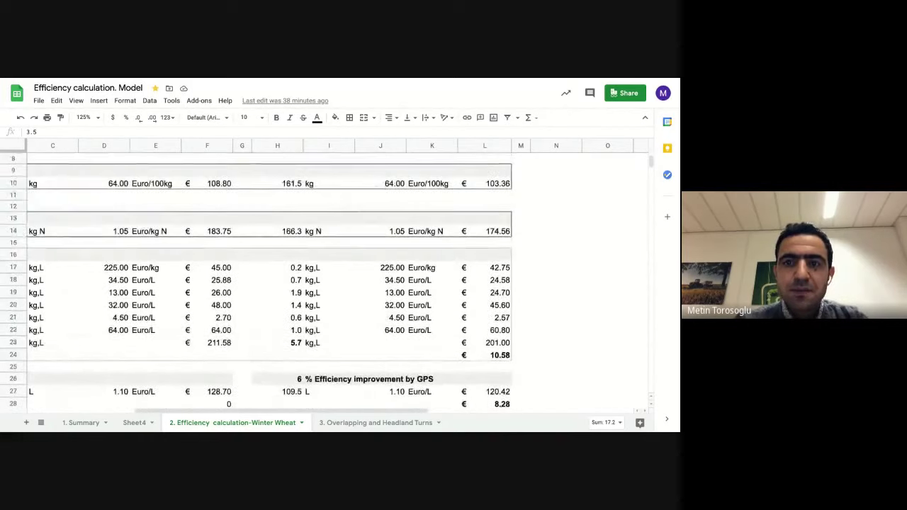
pyautogui.scroll(-1, 255, 276)
pyautogui.scroll(-3, 255, 277)
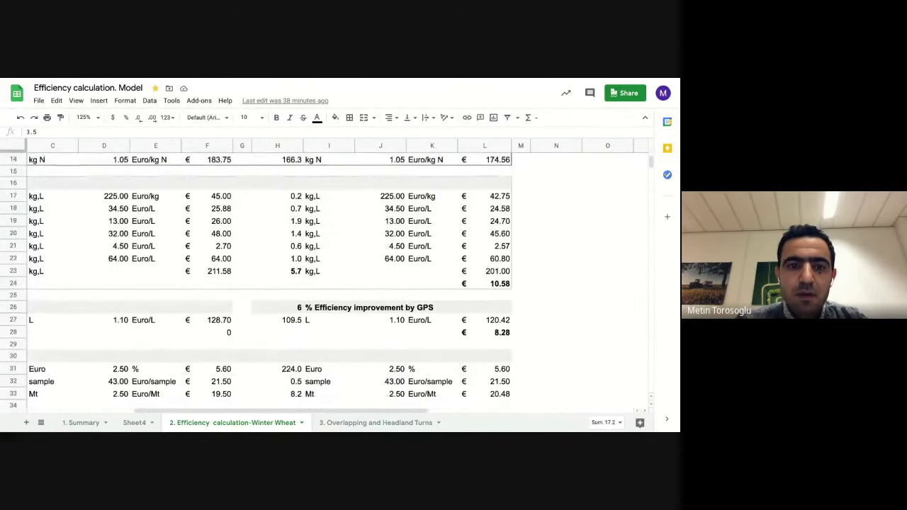
pyautogui.scroll(-3, 255, 276)
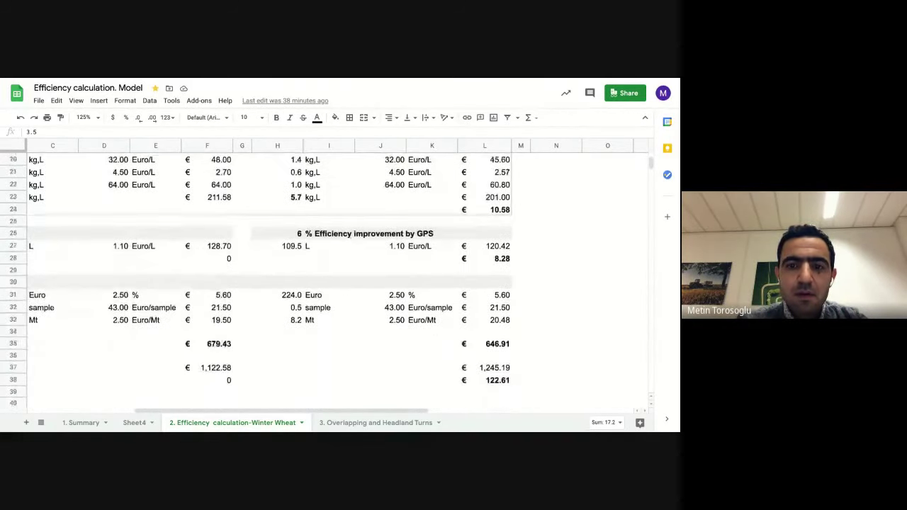
# Review the GPS and conventional production costs and gross margin once more, going back through diesel, pesticides, fertilizers and seed to the sales income
pyautogui.scroll(-3, 256, 277)
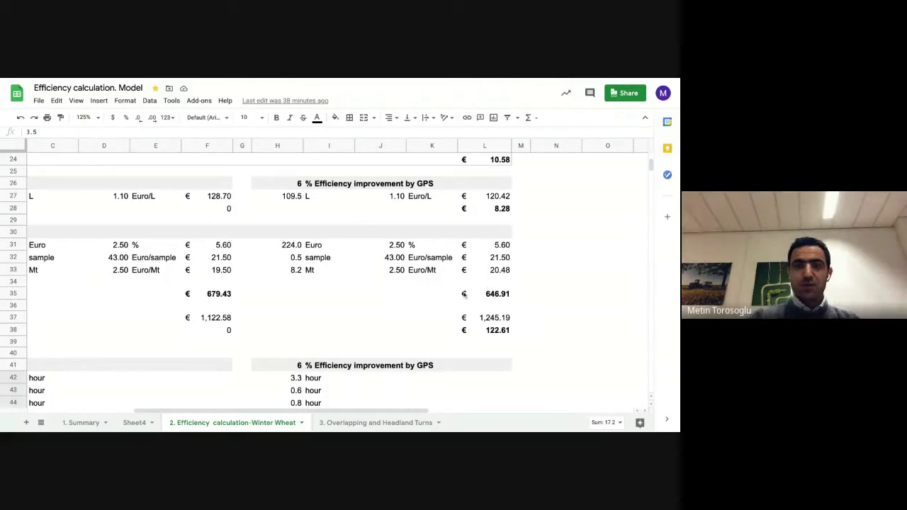
pyautogui.scroll(2, 468, 294)
pyautogui.scroll(3, 464, 295)
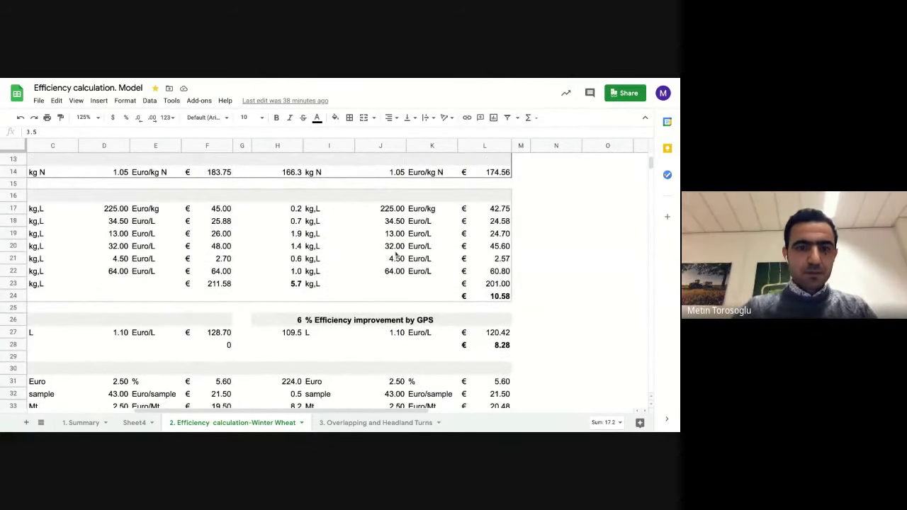
pyautogui.scroll(1, 397, 255)
pyautogui.scroll(2, 376, 223)
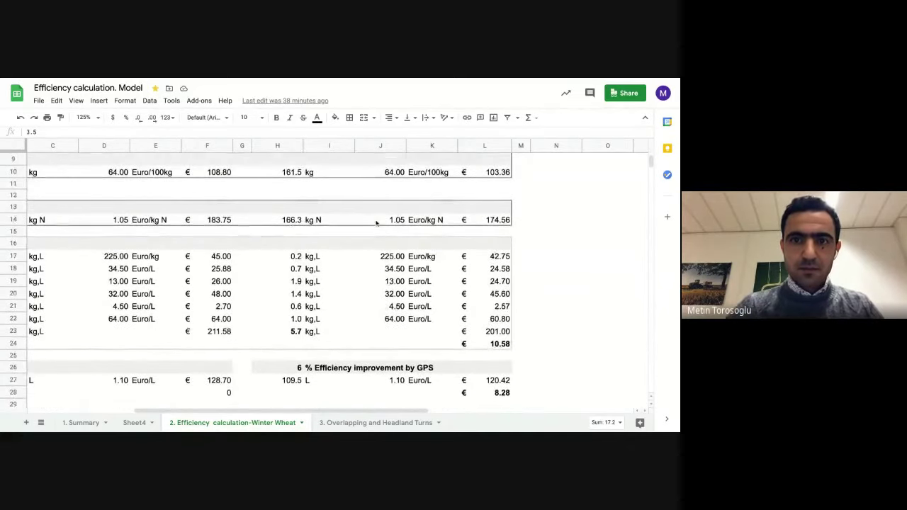
pyautogui.scroll(2, 119, 320)
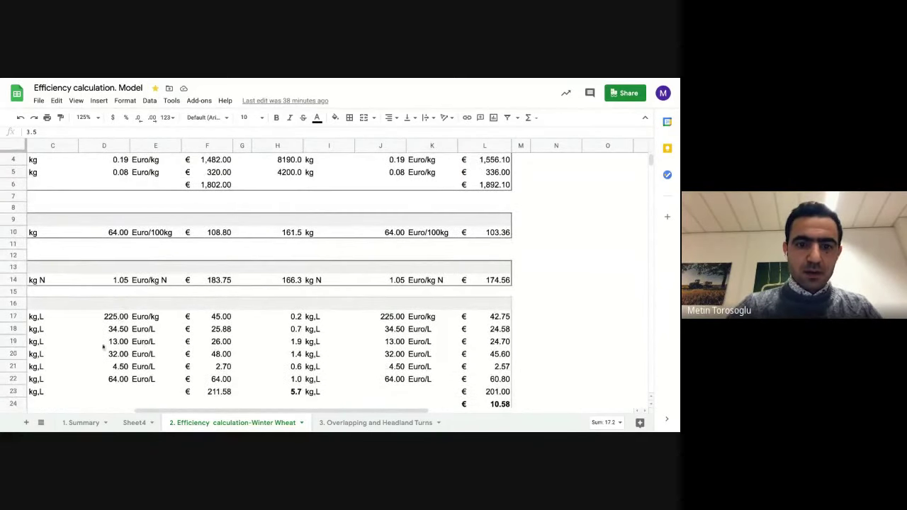
# Open the Summary sheet and compare the 1 ha and 20 ha gross margins for conventional growing and autosteer, including the payback period
pyautogui.click(81, 423)
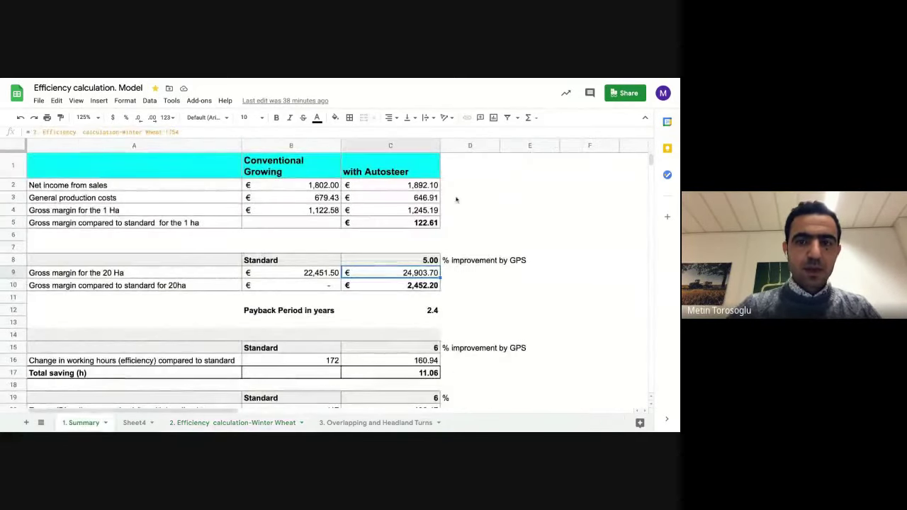
pyautogui.click(517, 196)
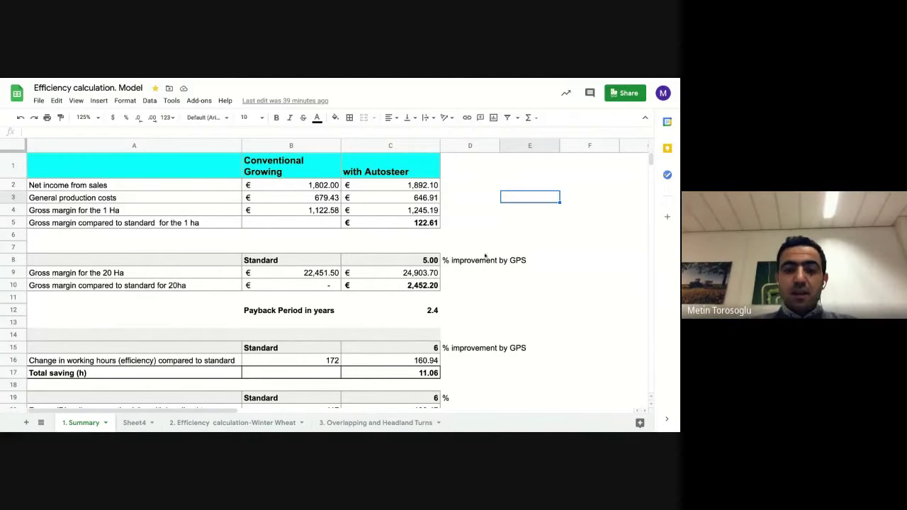
pyautogui.click(474, 297)
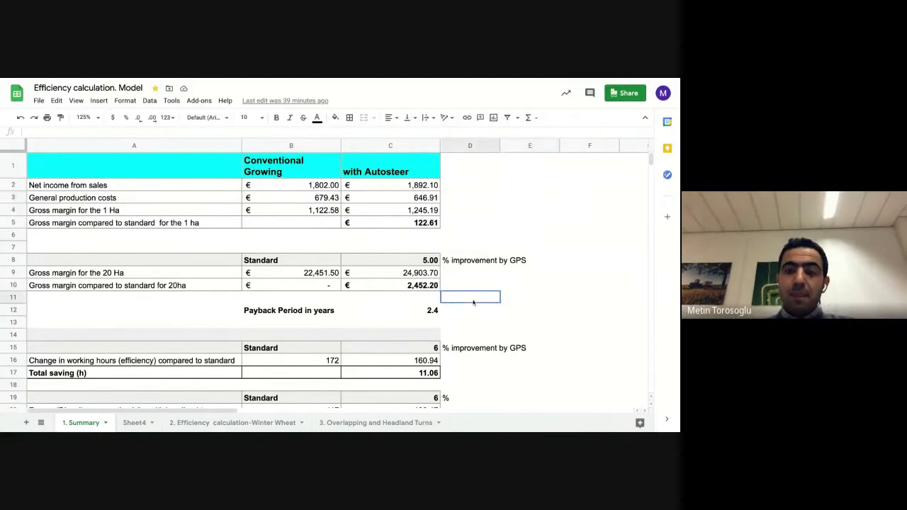
pyautogui.click(503, 265)
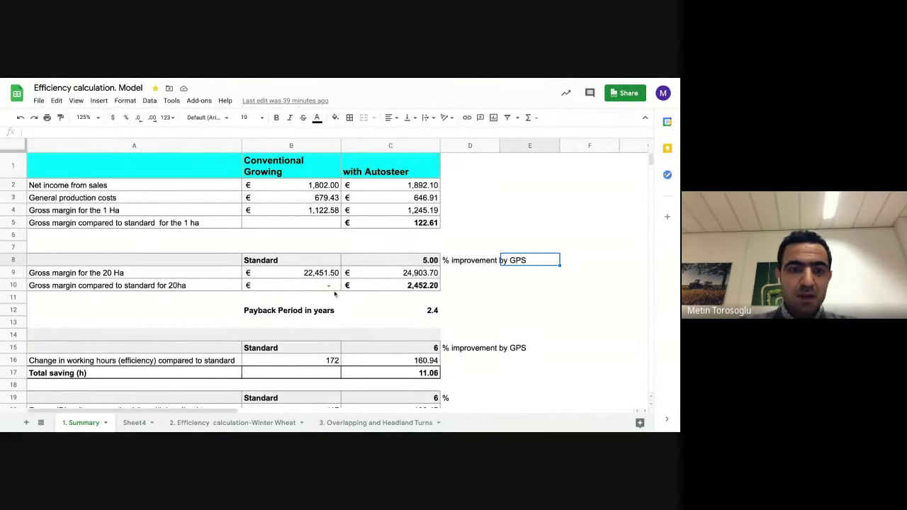
# Examine the Summary savings for working hours, diesel, pesticide, fertilizer and seed consumption
pyautogui.scroll(-1, 336, 294)
pyautogui.scroll(-1, 406, 291)
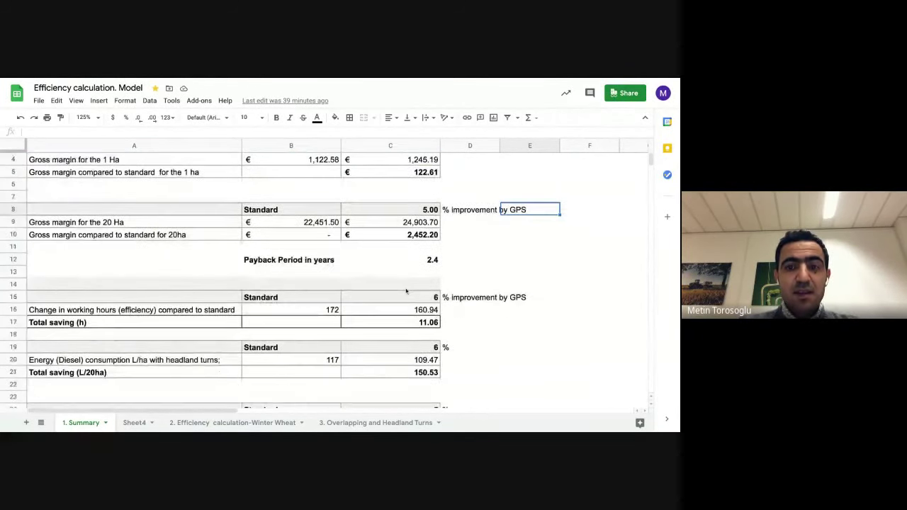
pyautogui.scroll(-1, 515, 284)
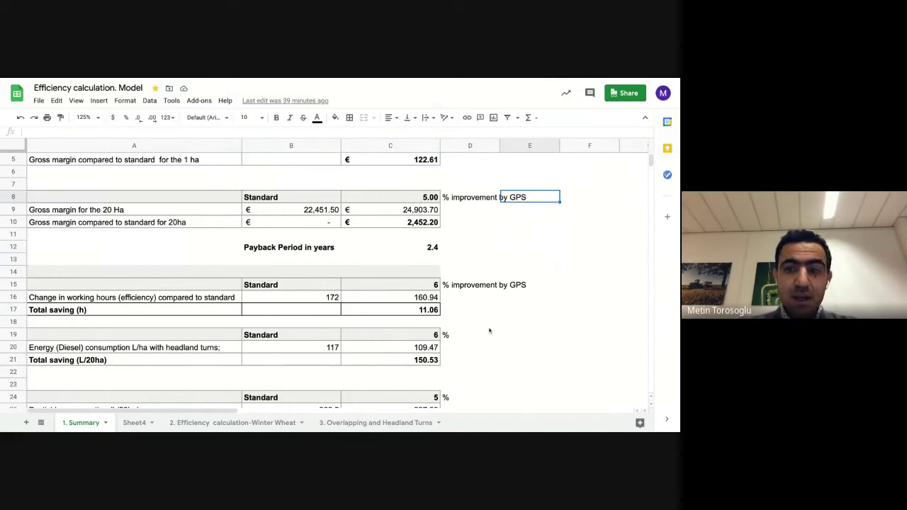
pyautogui.scroll(-1, 489, 330)
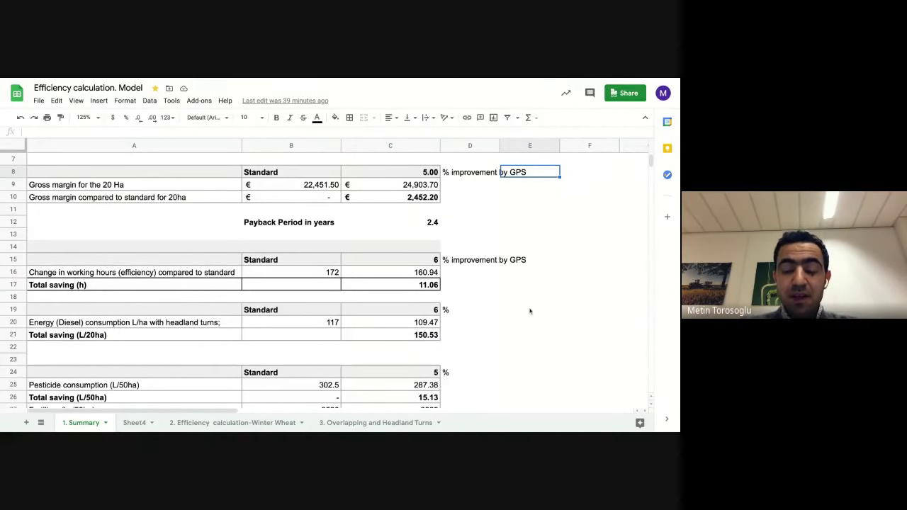
pyautogui.scroll(-1, 529, 310)
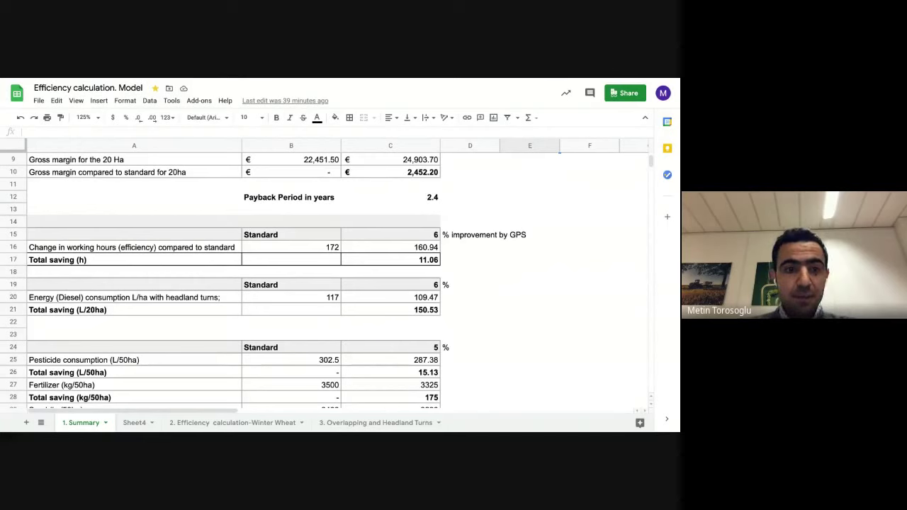
pyautogui.scroll(-3, 429, 323)
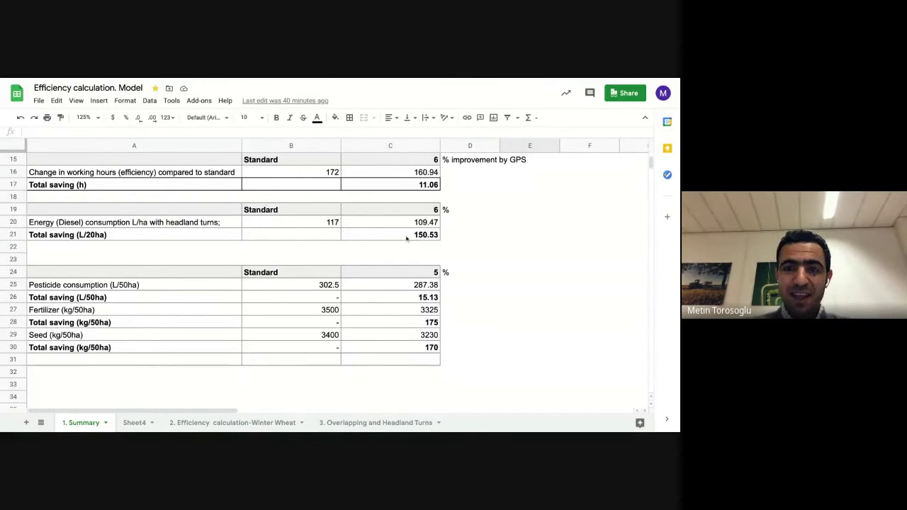
# Return to the first rows of the Summary sheet and review the income, production cost and gross margin comparison
pyautogui.scroll(3, 406, 239)
pyautogui.scroll(2, 407, 239)
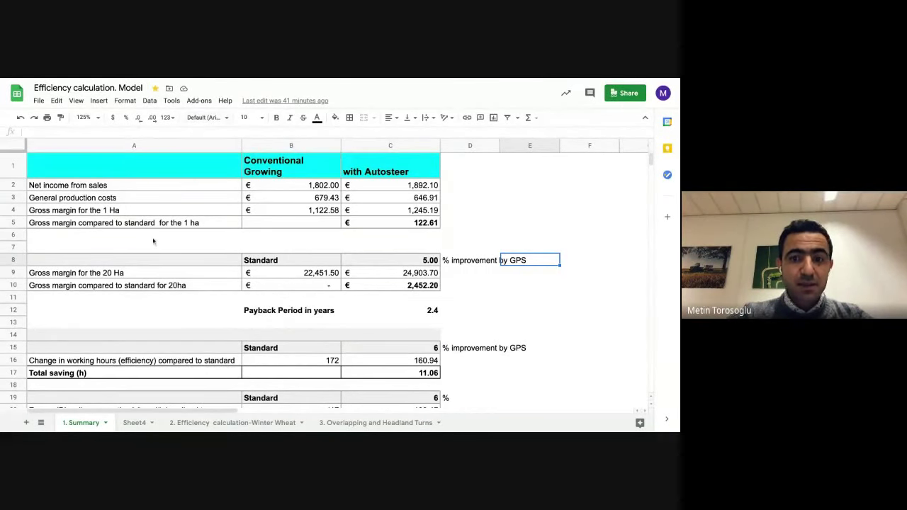
pyautogui.scroll(-1, 153, 242)
pyautogui.scroll(1, 153, 241)
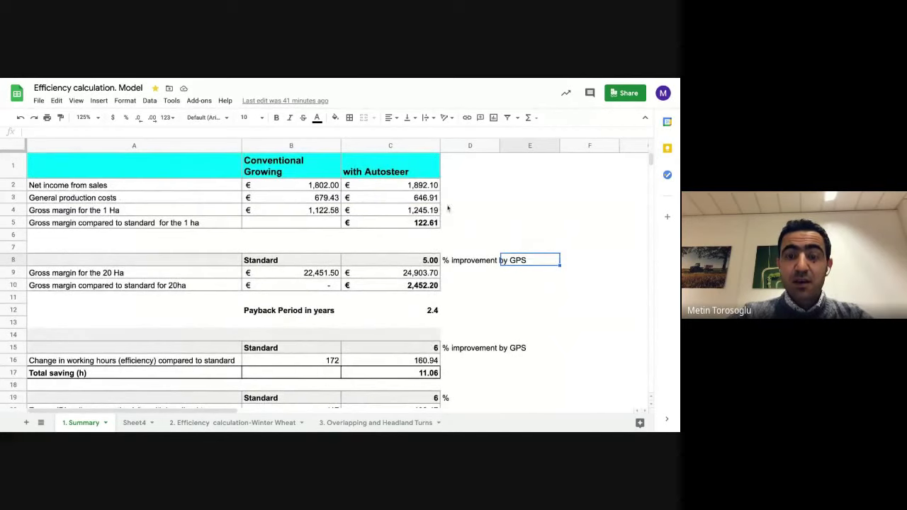